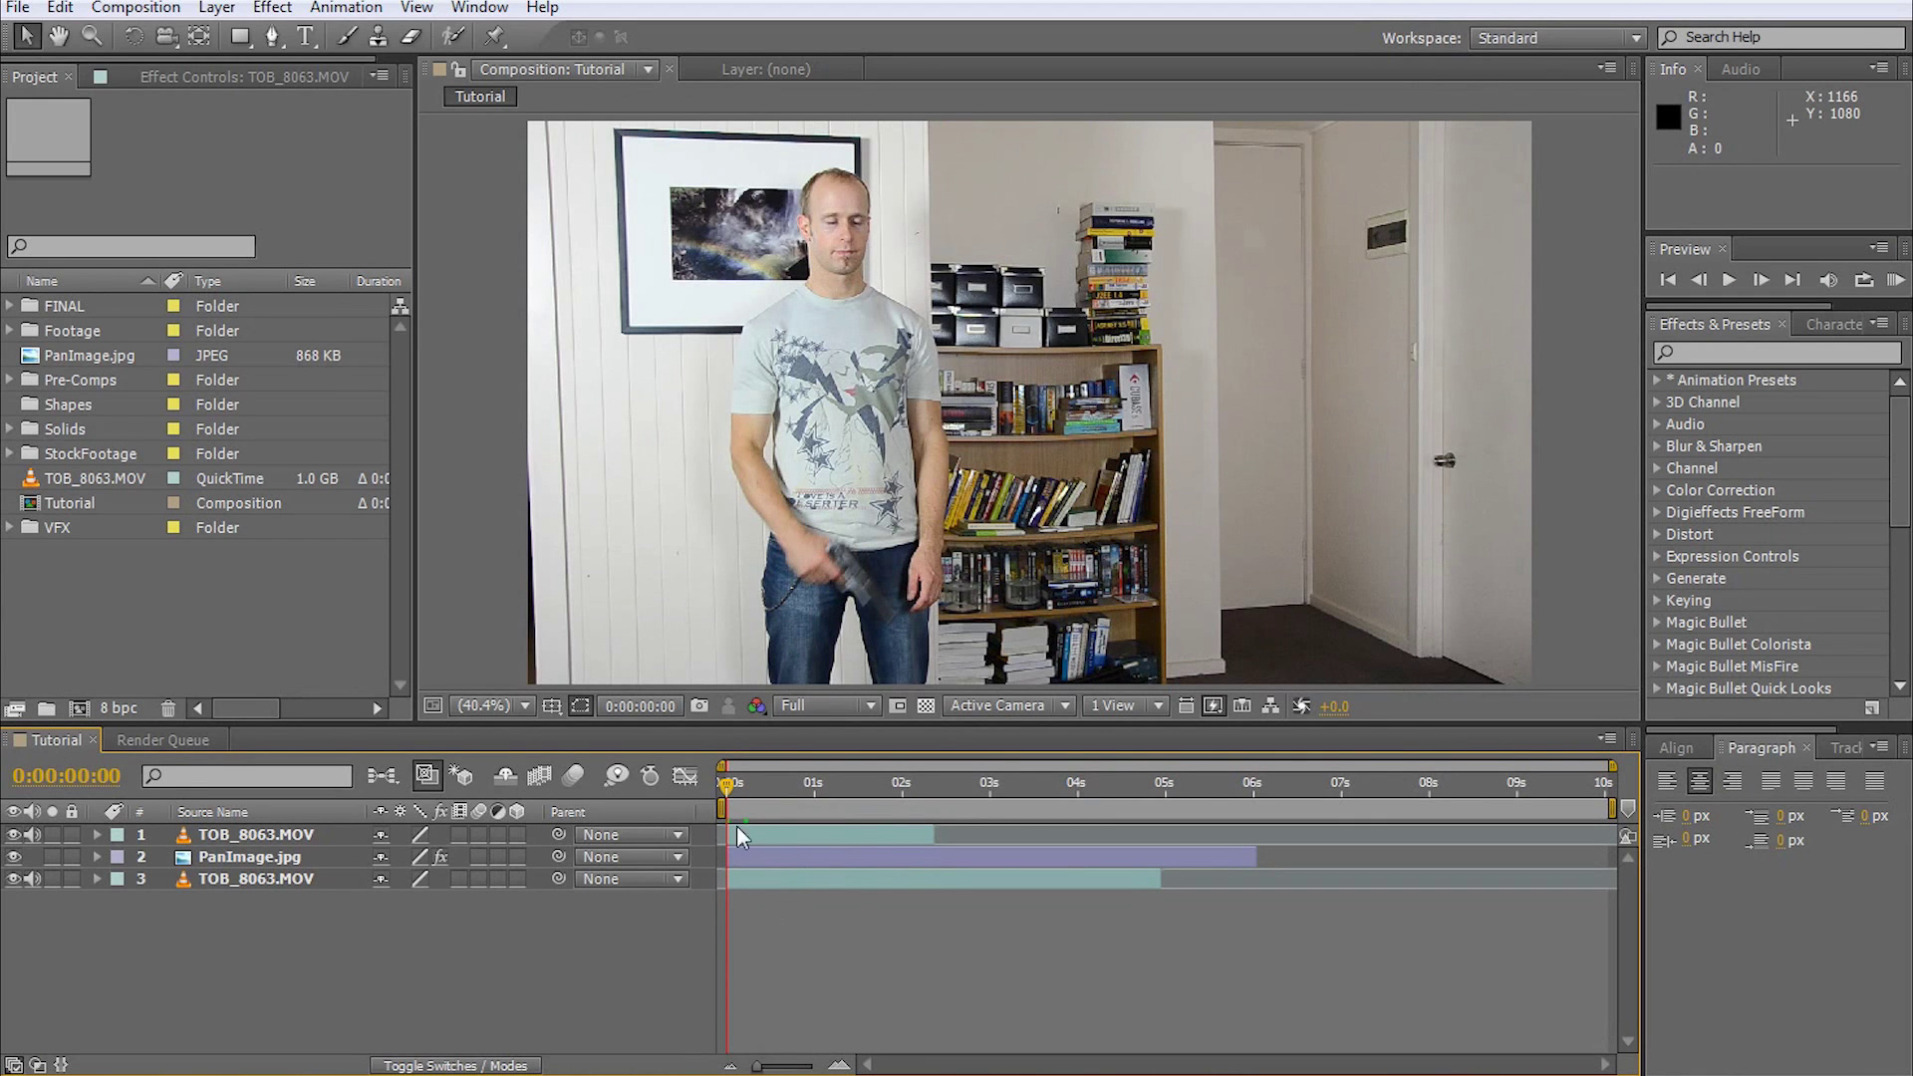
# Step: Preview the standing-man clip, PanImage.jpg and the seated-man clip, leaving only the top clip visible
pyautogui.moveTo(727, 791)
pyautogui.mouseDown()
pyautogui.moveTo(865, 799)
pyautogui.moveTo(715, 808)
pyautogui.mouseUp()
pyautogui.click(15, 835)
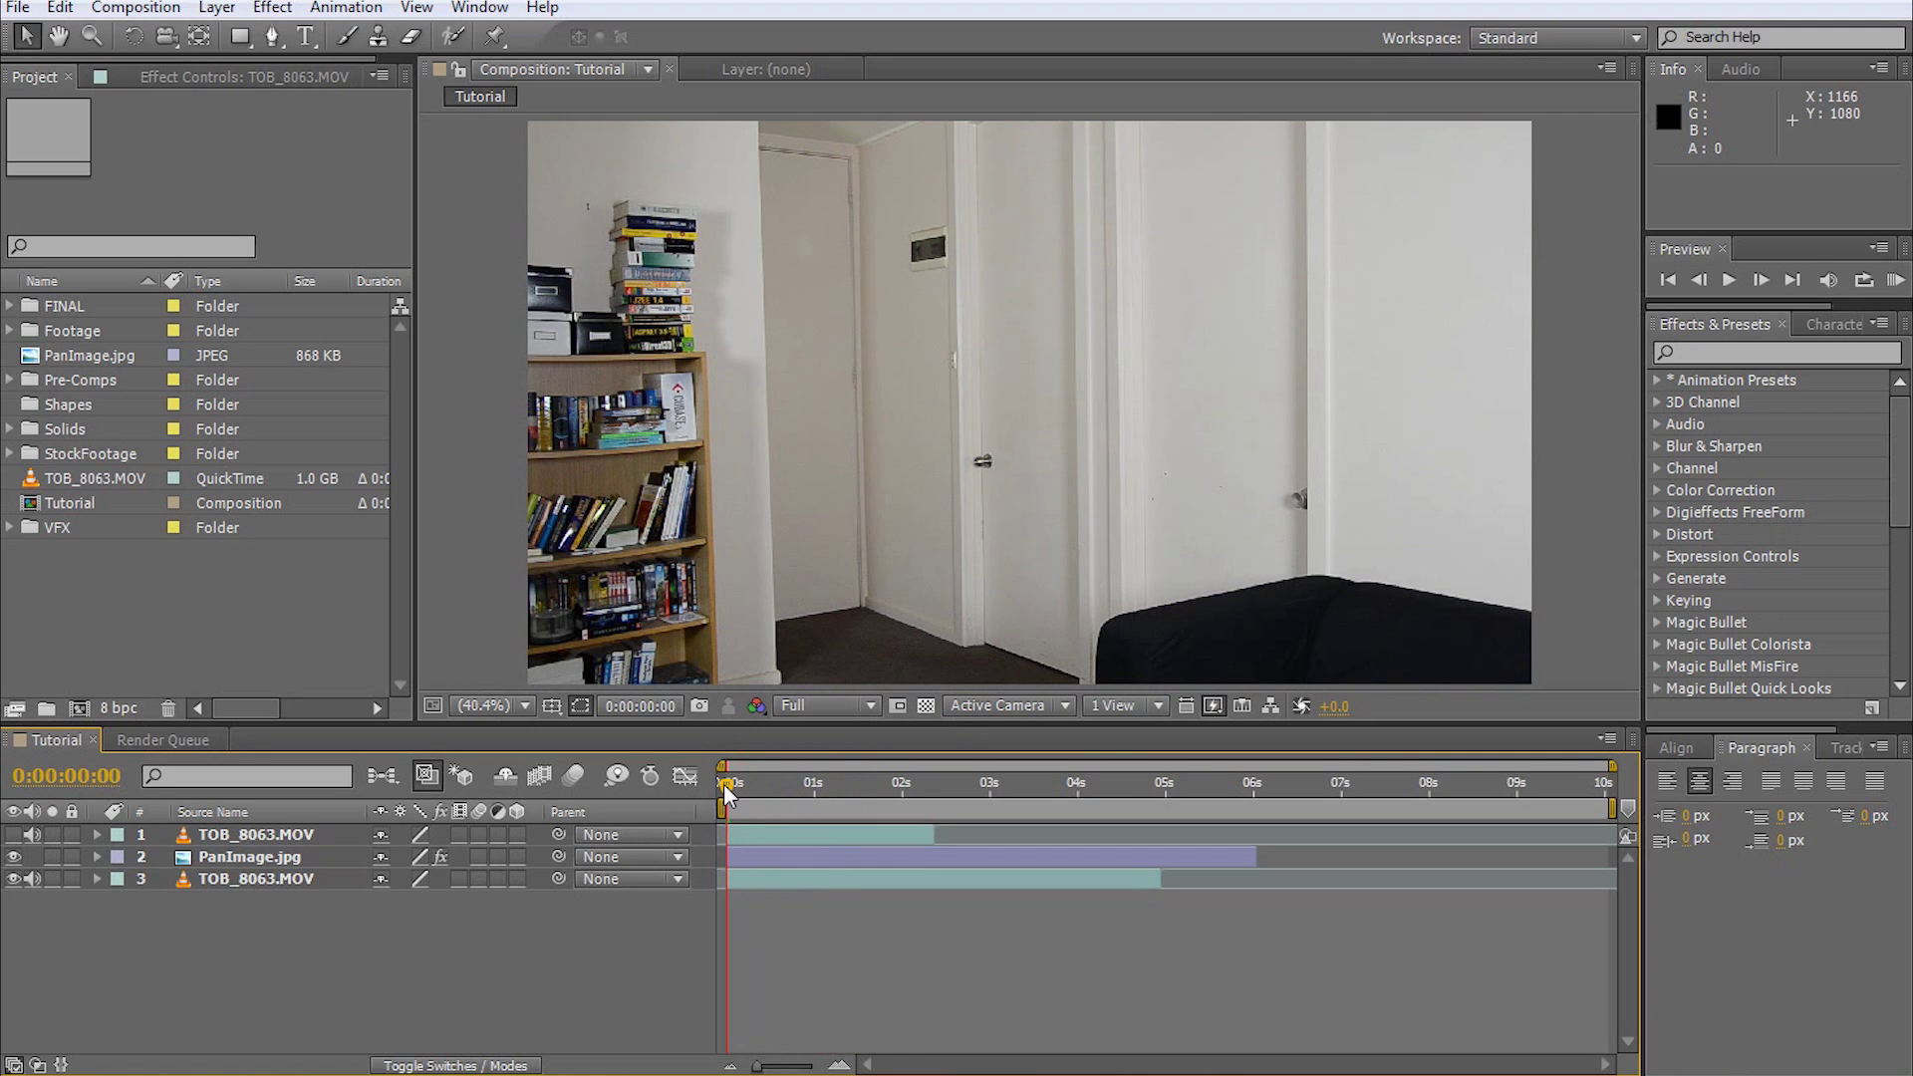
pyautogui.moveTo(723, 783)
pyautogui.mouseDown()
pyautogui.moveTo(839, 787)
pyautogui.moveTo(724, 793)
pyautogui.mouseUp()
pyautogui.click(15, 857)
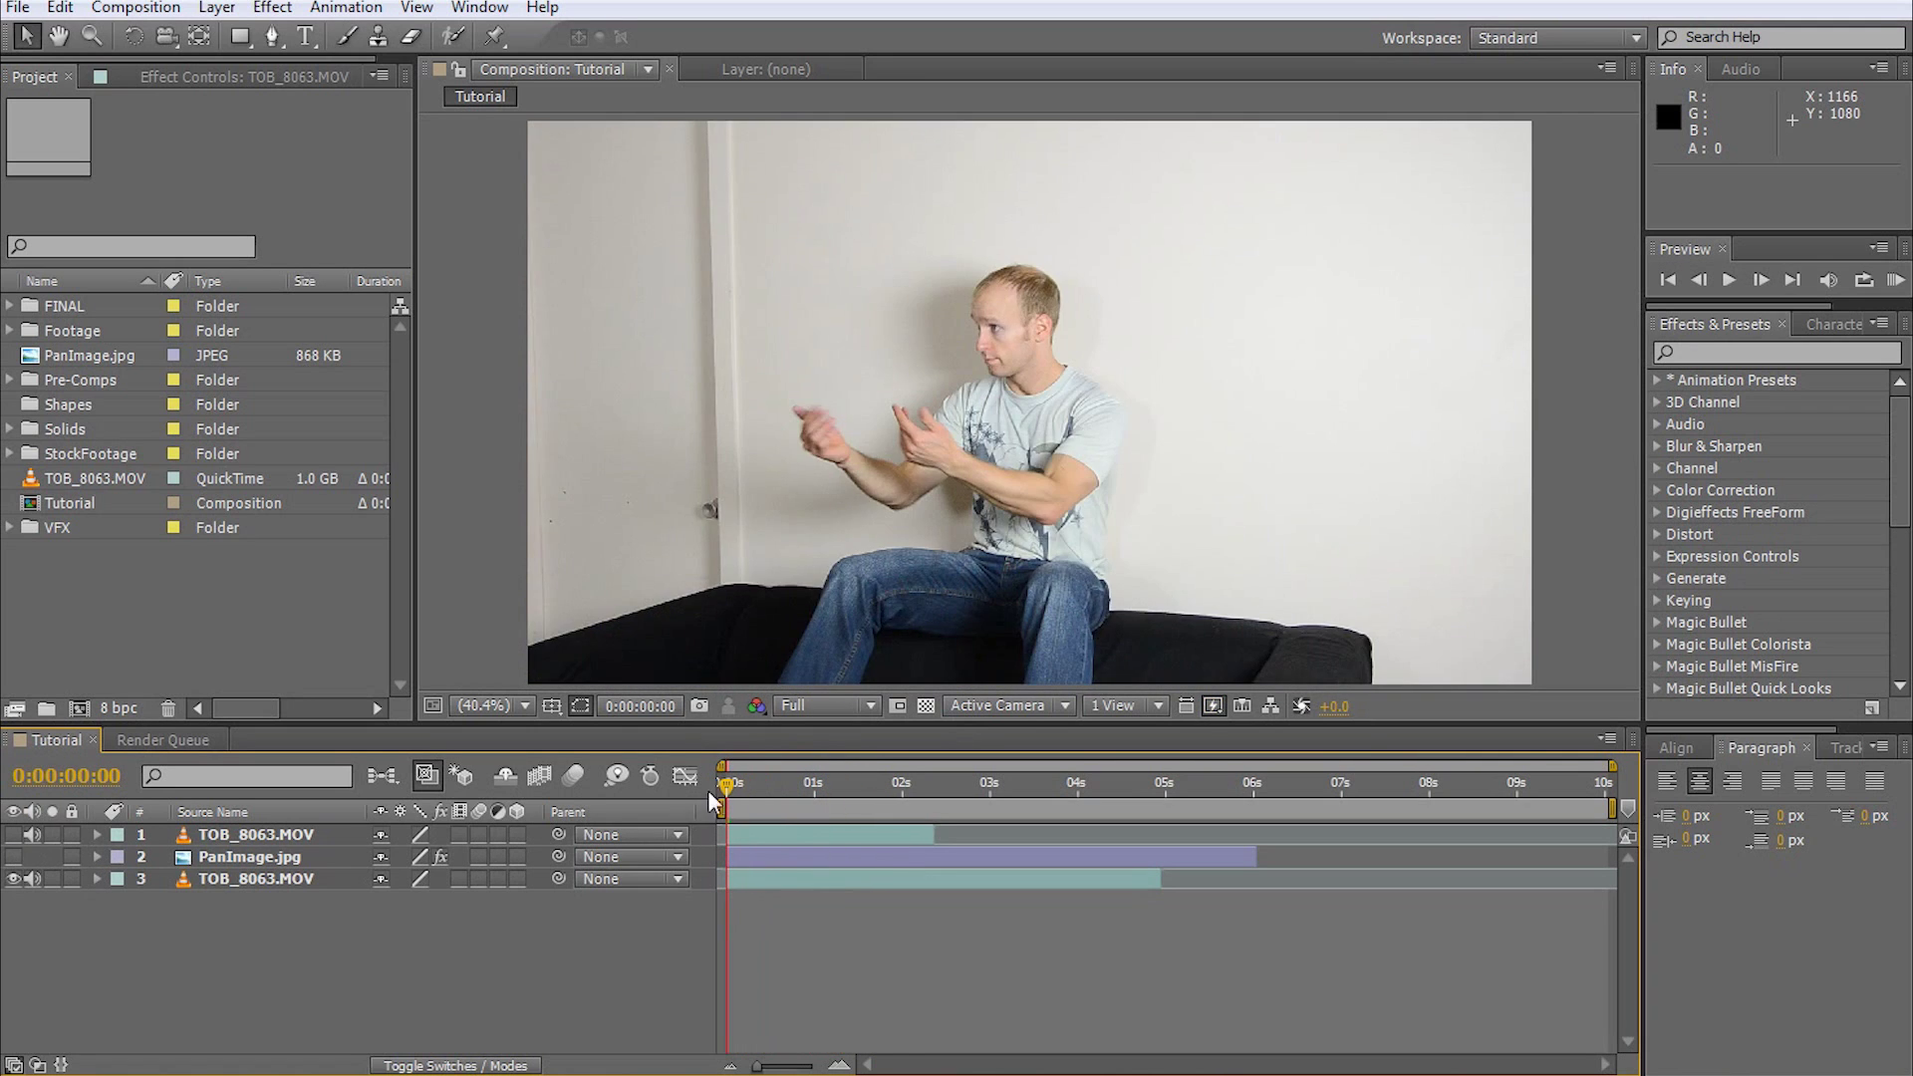
pyautogui.moveTo(727, 787)
pyautogui.mouseDown()
pyautogui.moveTo(821, 797)
pyautogui.moveTo(725, 795)
pyautogui.mouseUp()
pyautogui.click(15, 834)
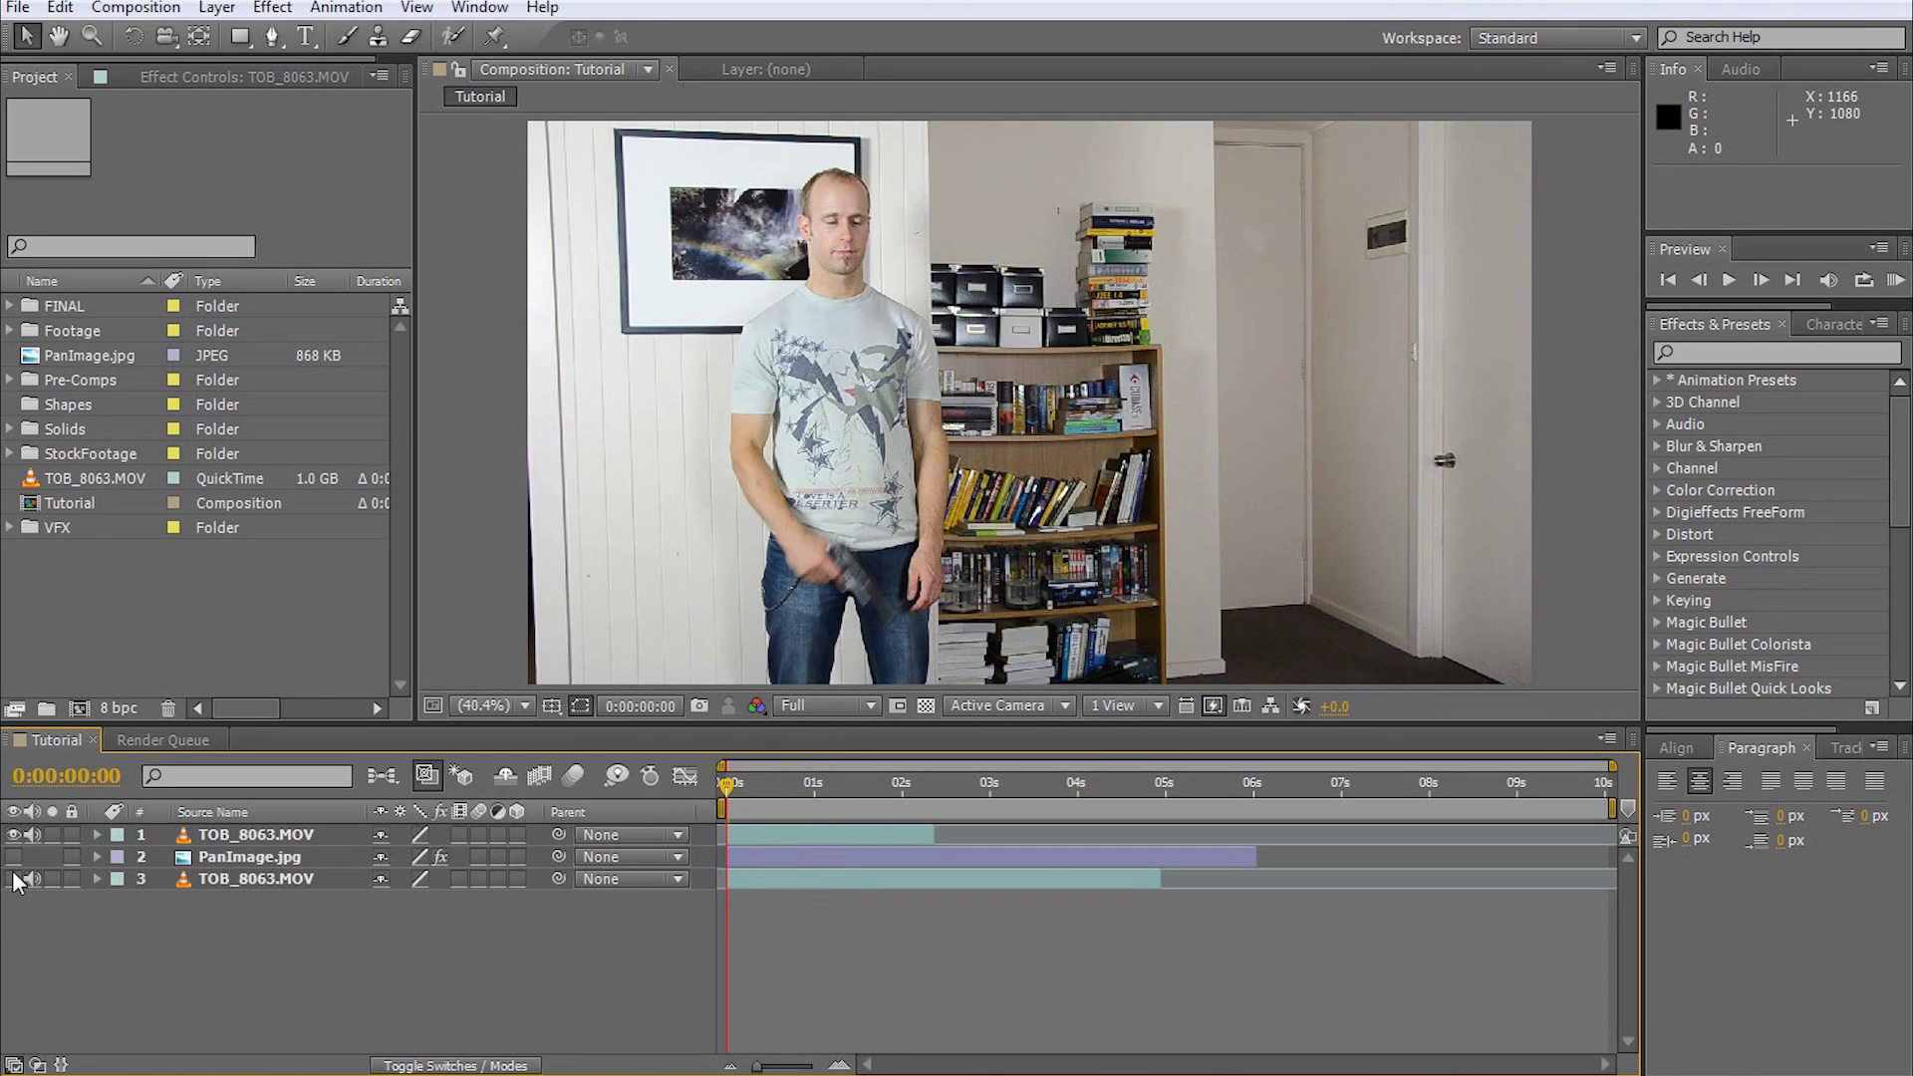
# Step: Add Camera 1 to the Tutorial composition using the 24mm lens preset
pyautogui.rightClick(269, 990)
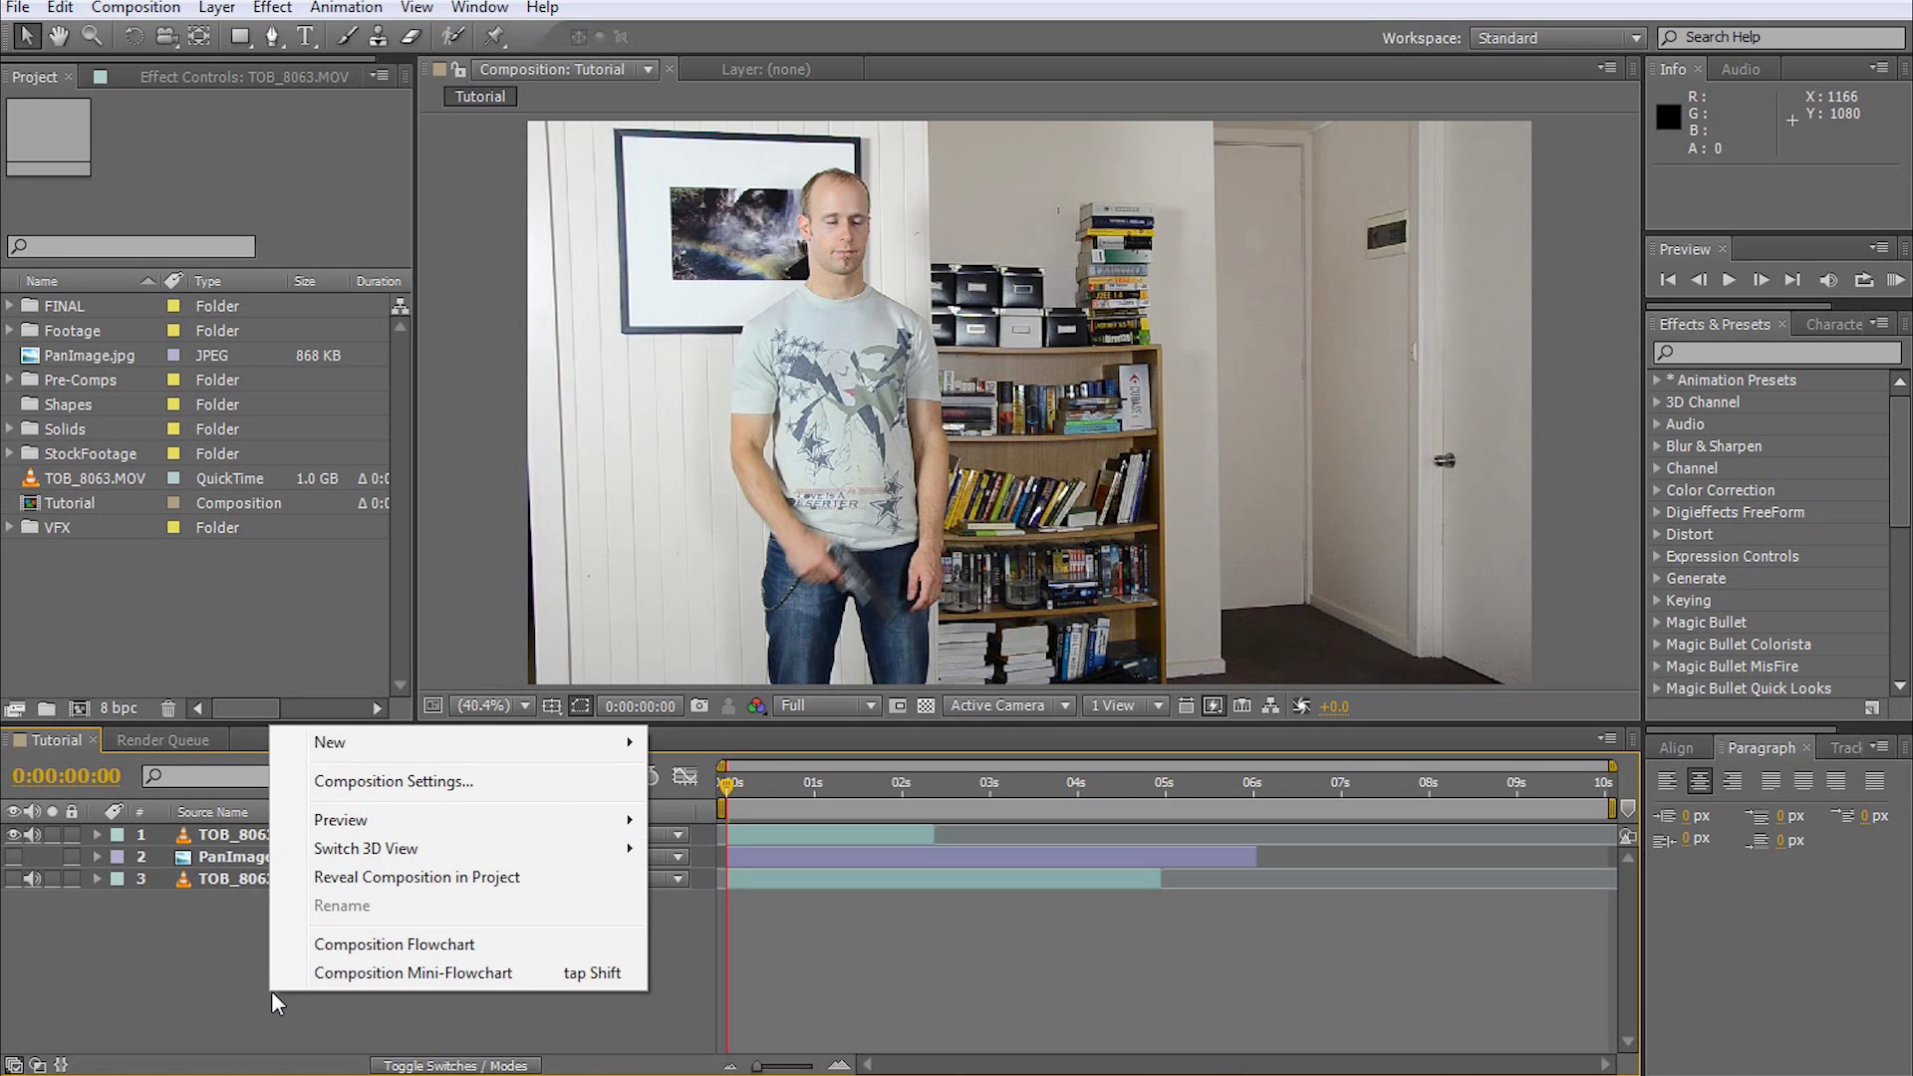
pyautogui.moveTo(359, 756)
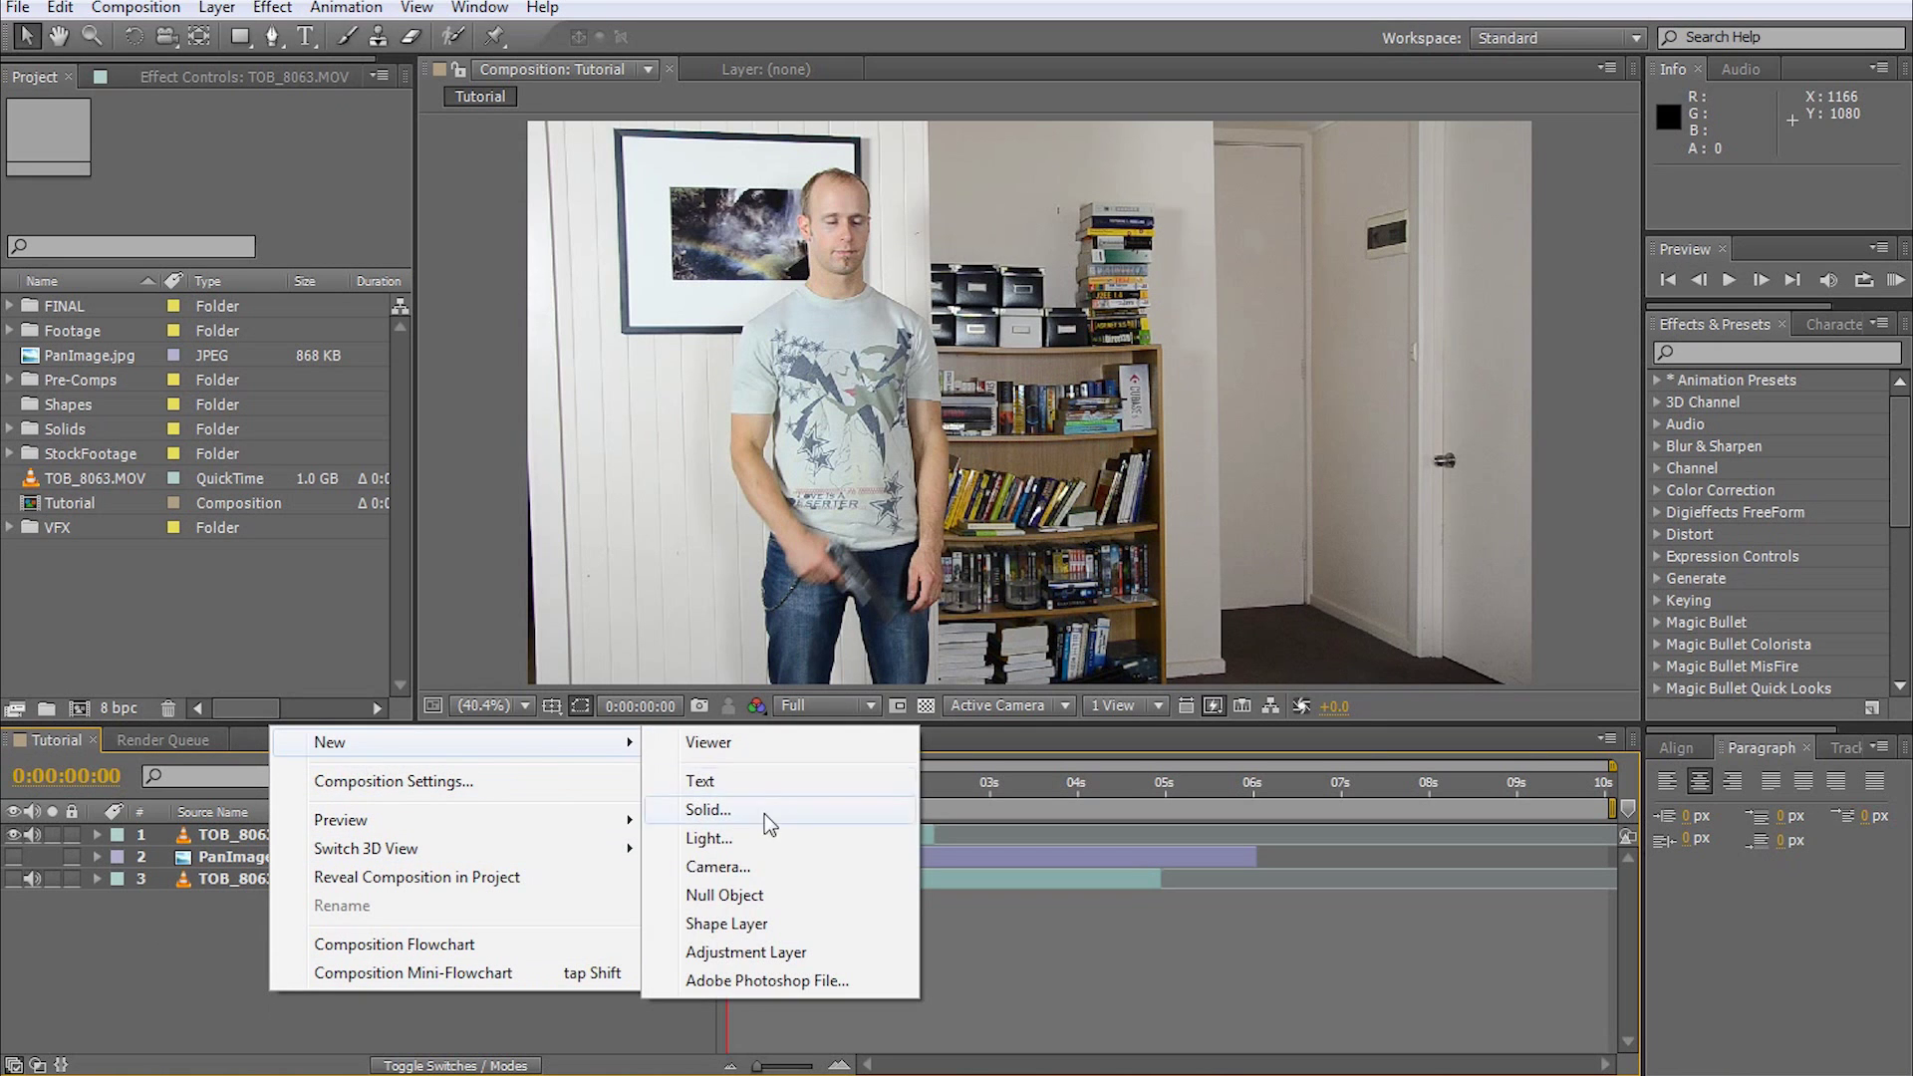
pyautogui.click(738, 873)
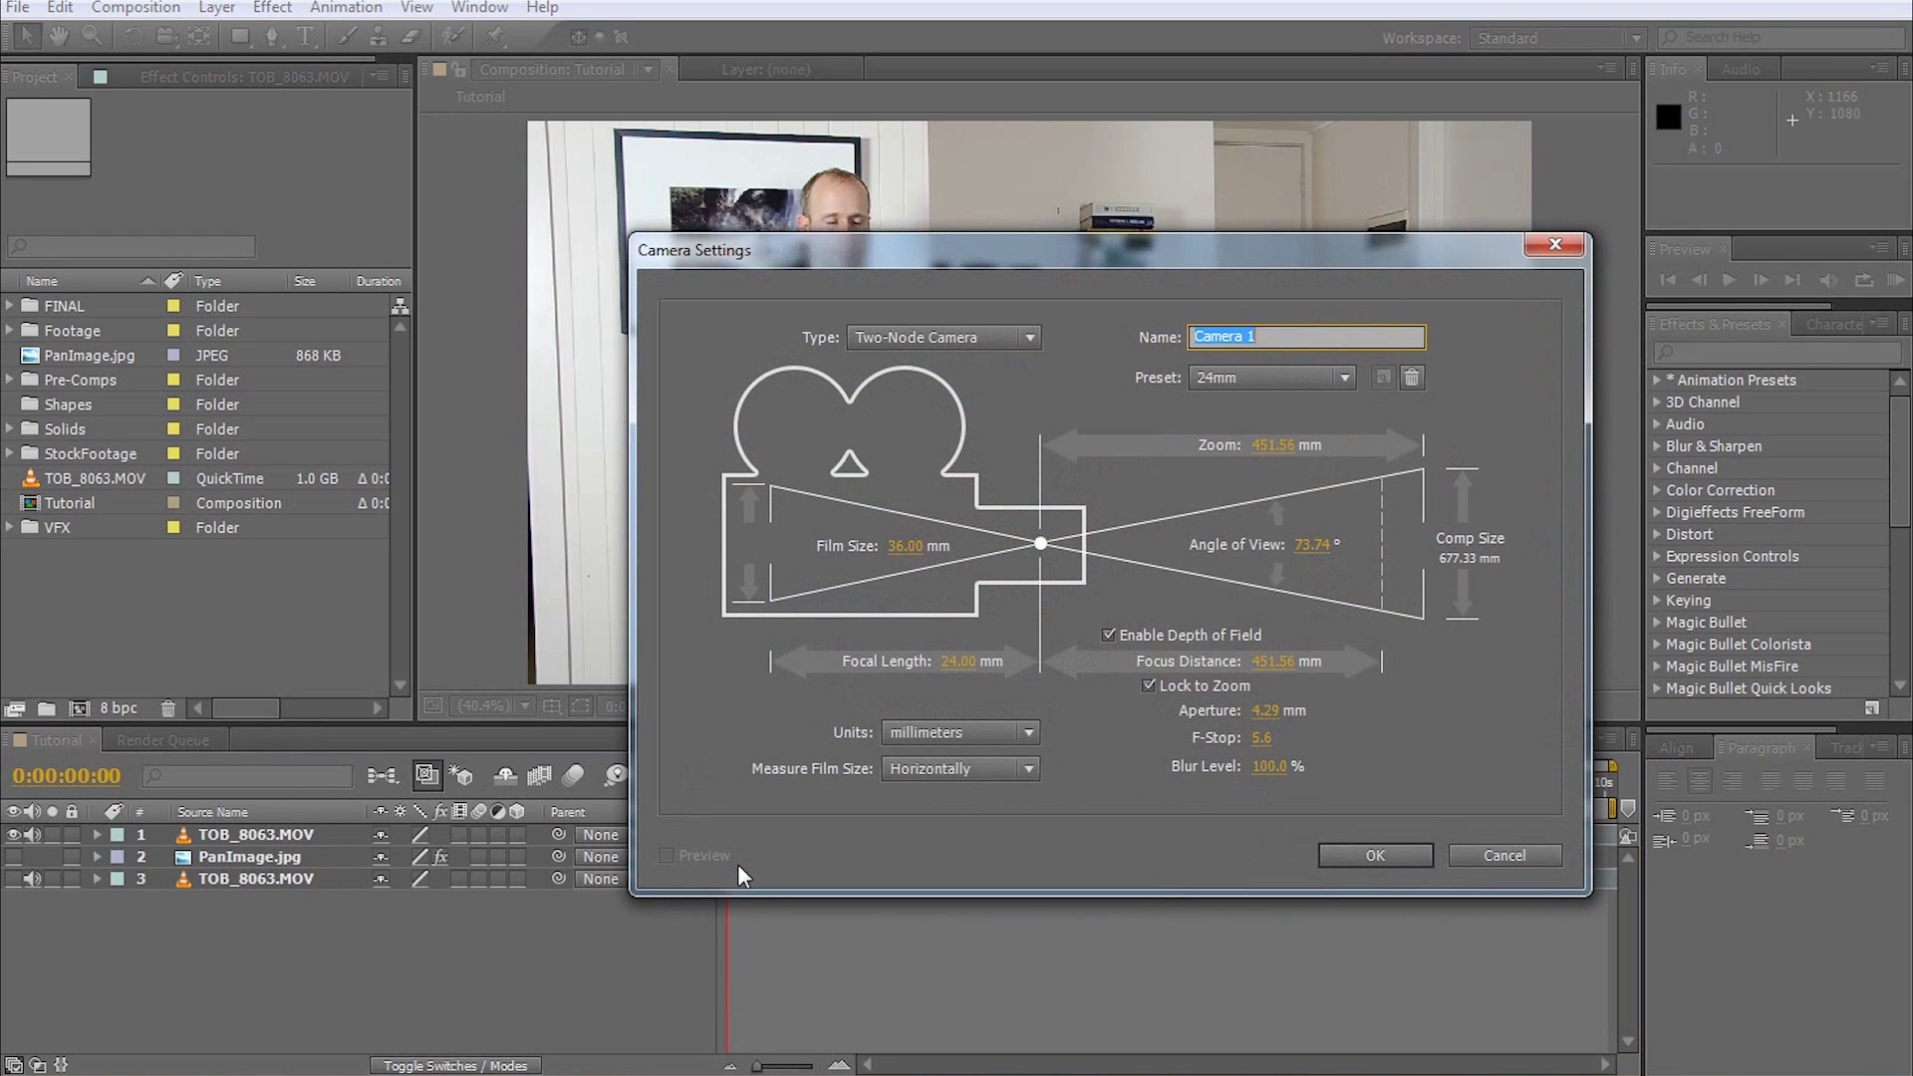
pyautogui.click(1345, 377)
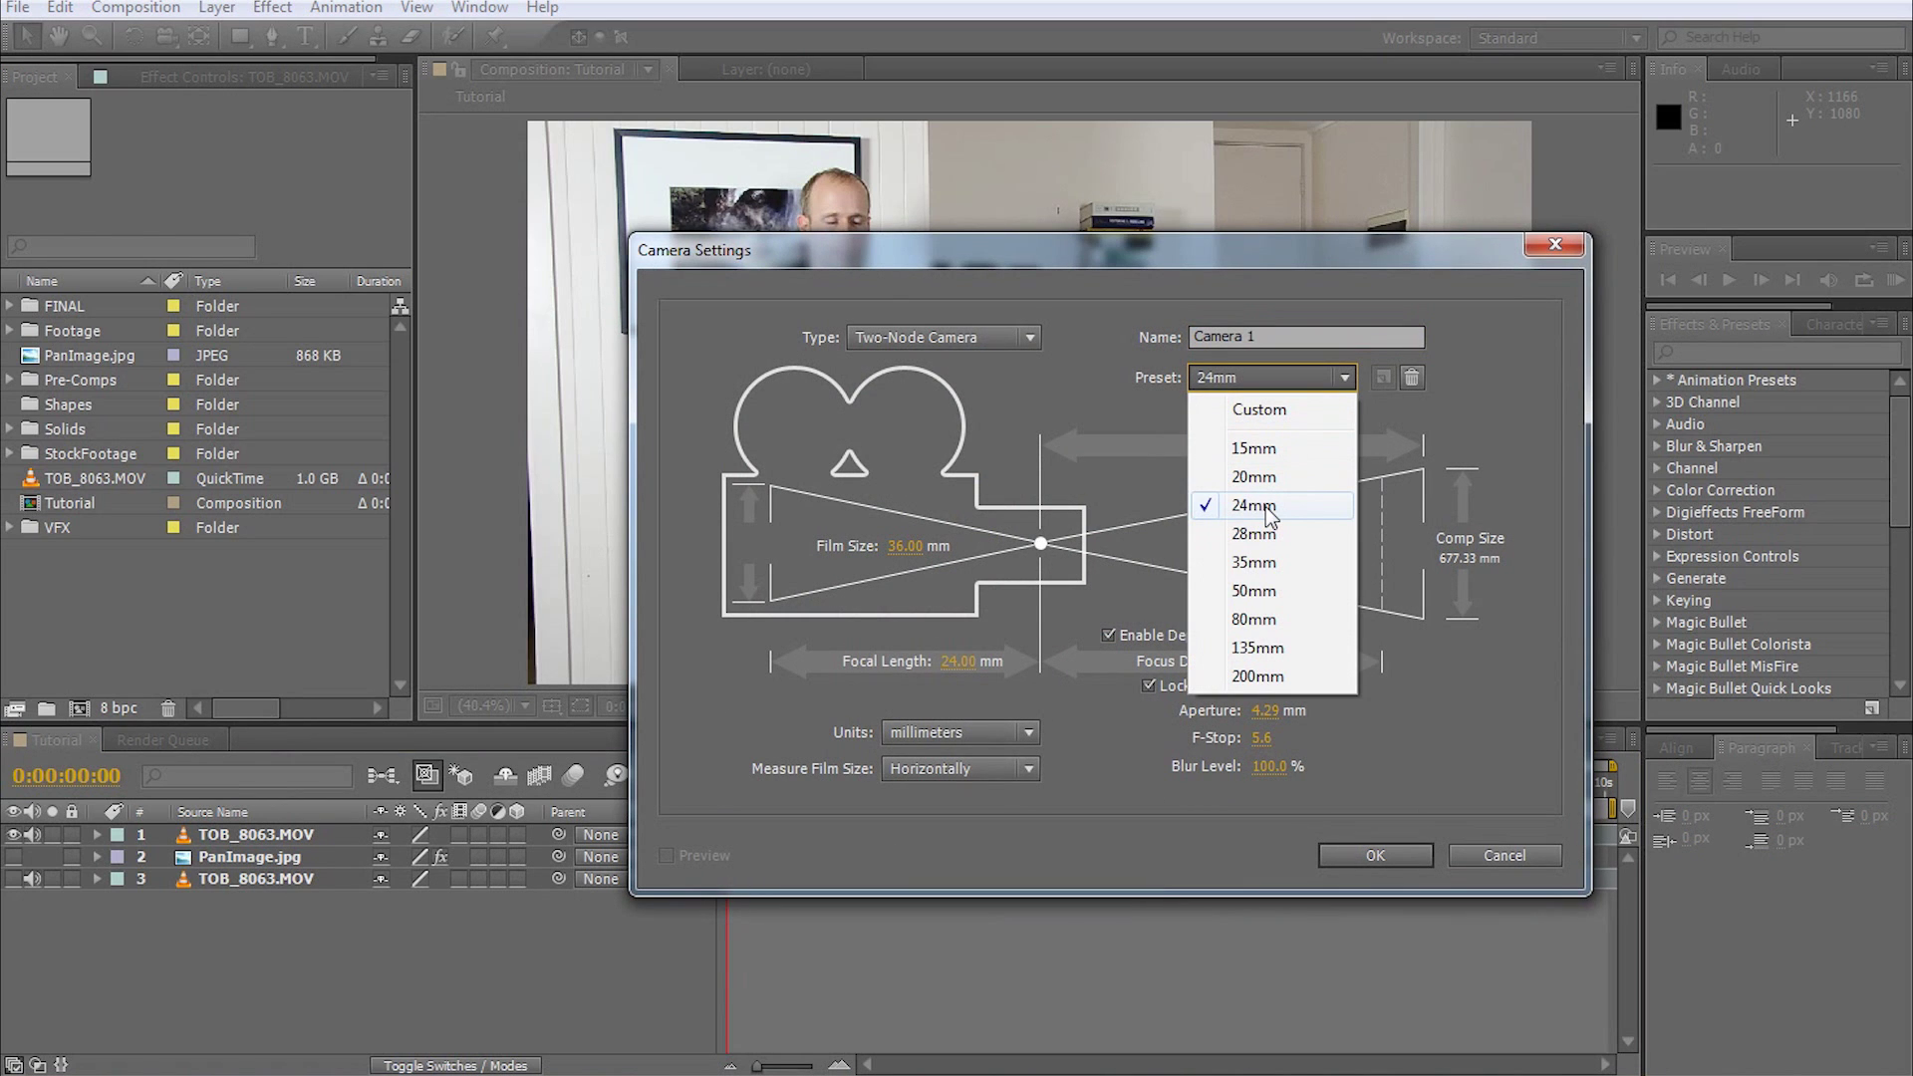
pyautogui.click(1265, 506)
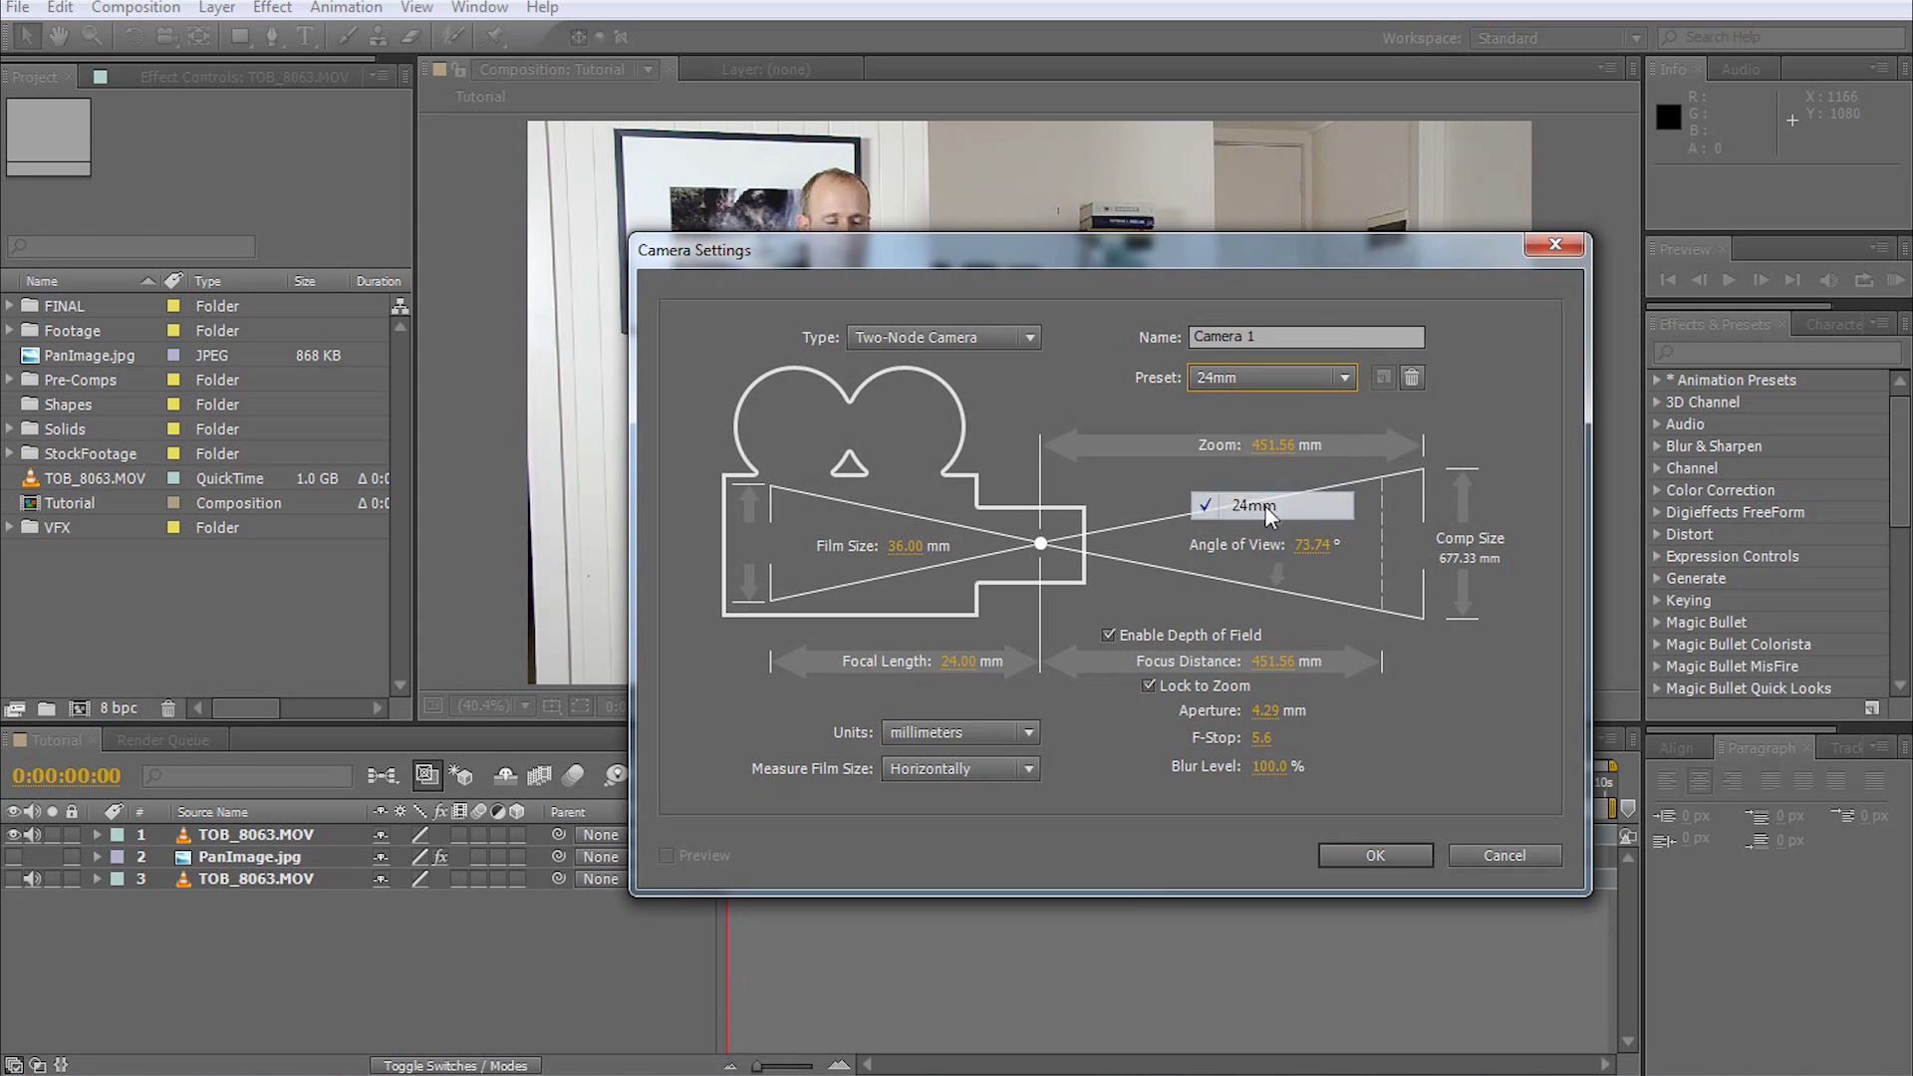
pyautogui.click(1342, 855)
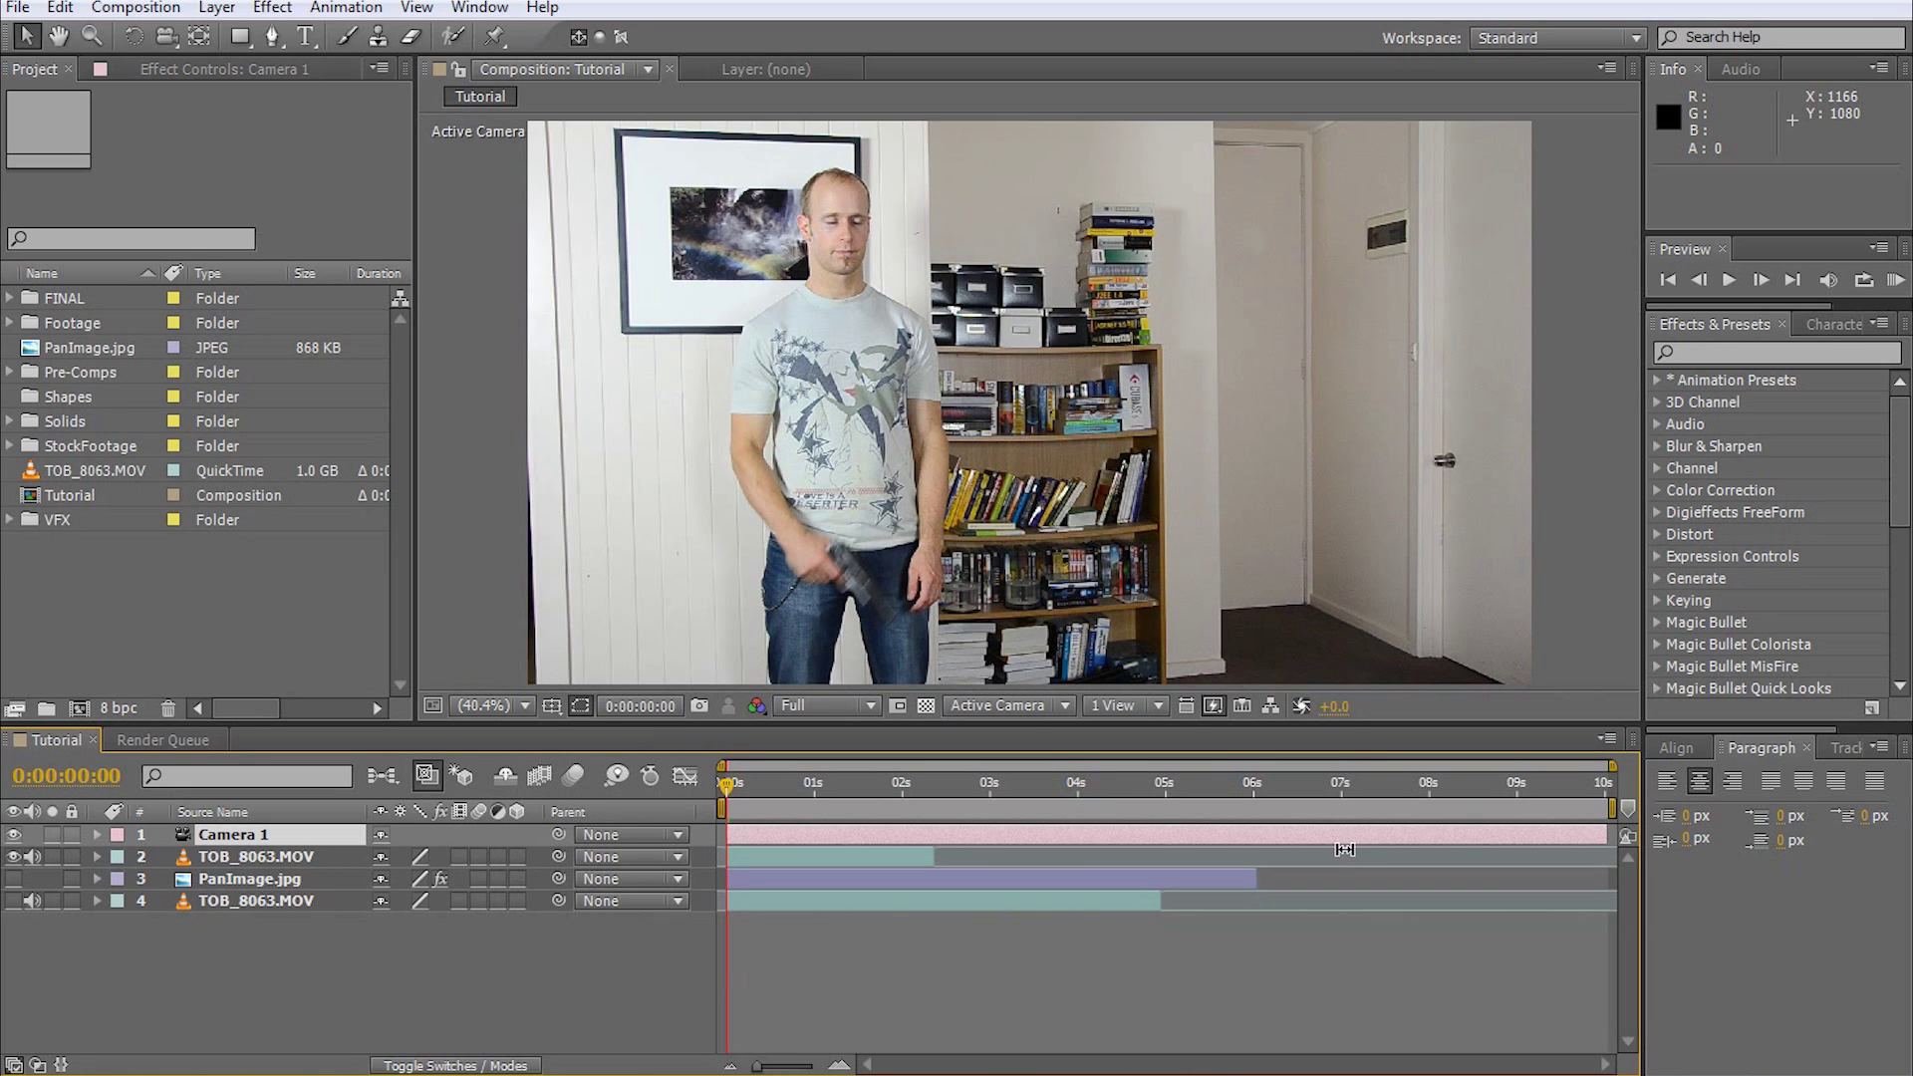
# Step: Make the footage layers 3D and parent PanImage.jpg and the lower TOB_8063.MOV to Camera 1
pyautogui.click(517, 856)
pyautogui.click(284, 879)
pyautogui.keyDown('ctrl'); pyautogui.click(297, 901); pyautogui.keyUp('ctrl')
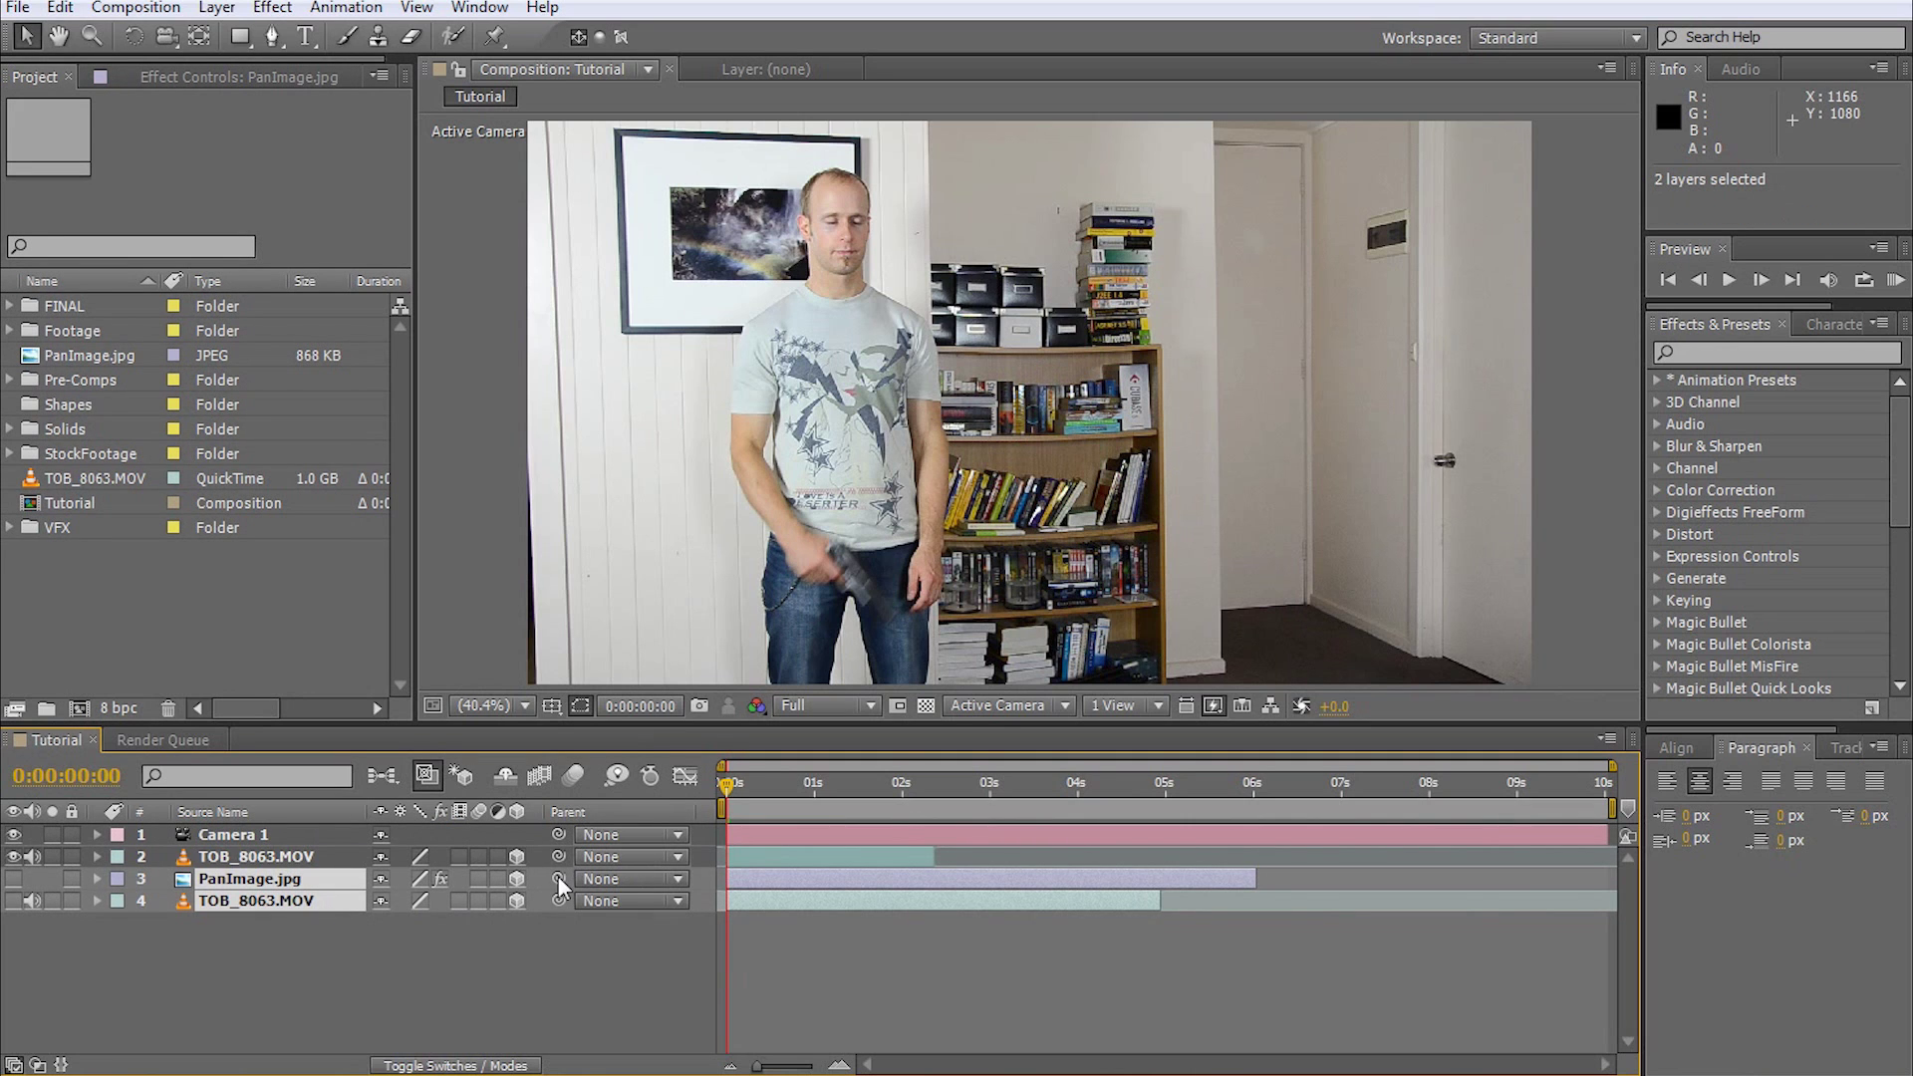
pyautogui.moveTo(558, 879); pyautogui.dragTo(333, 835)
# Step: Rotate Camera 1 to +41° Y Rotation with PanImage.jpg visible, showing the door and couch
pyautogui.click(331, 835)
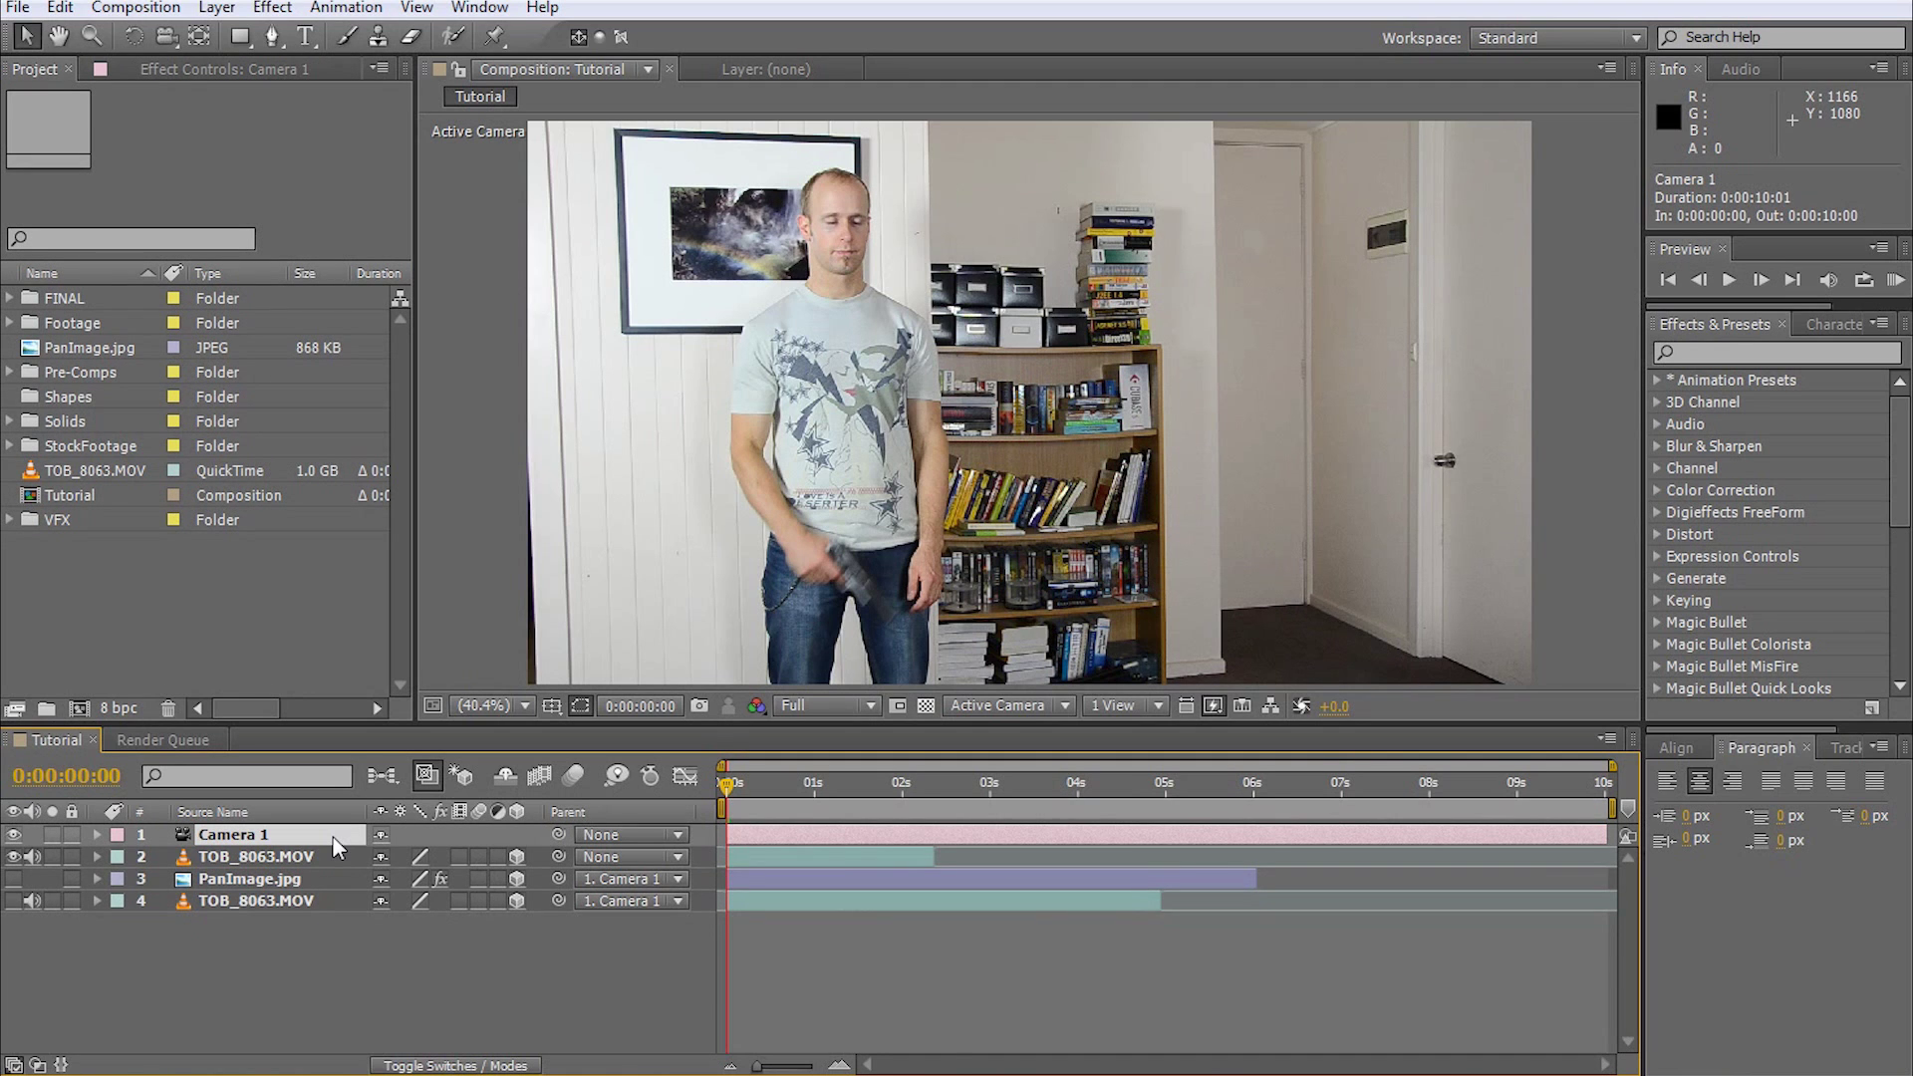
pyautogui.press('r')
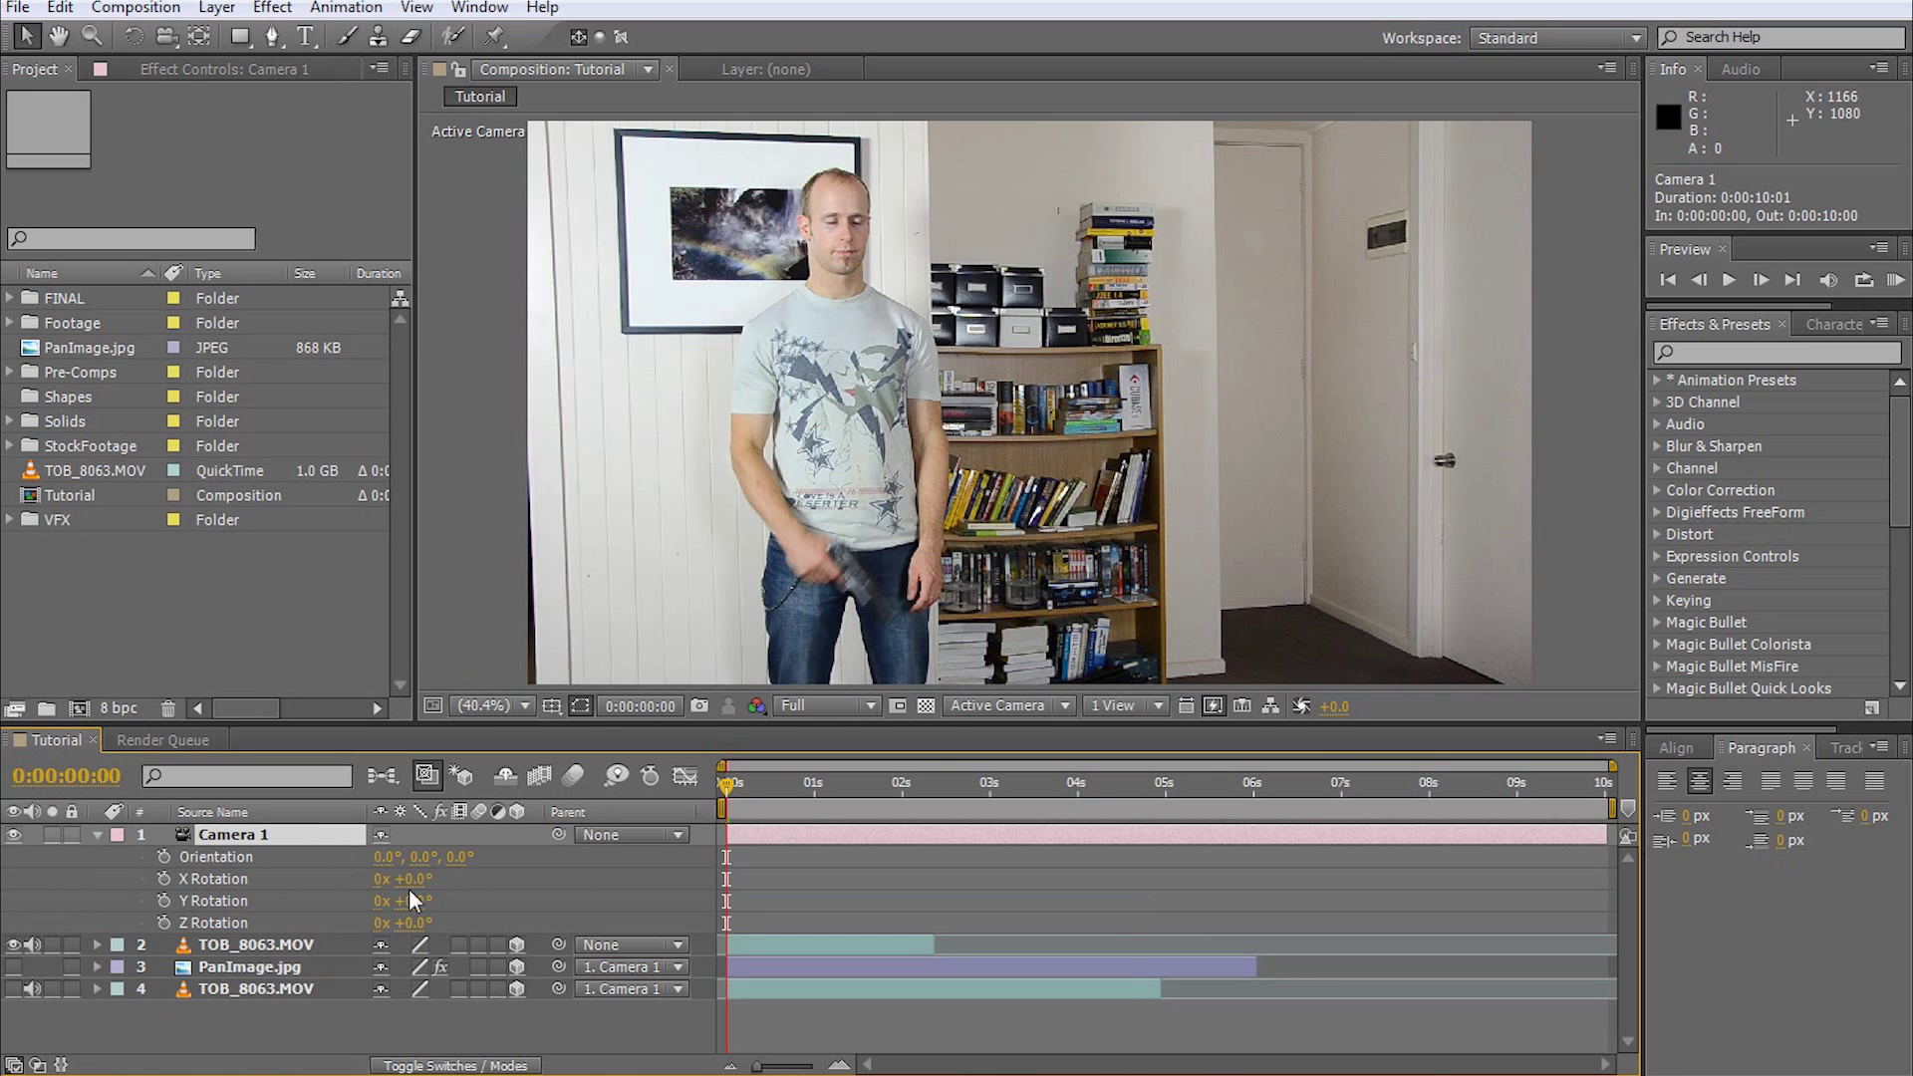
pyautogui.moveTo(403, 900)
pyautogui.mouseDown()
pyautogui.moveTo(470, 906)
pyautogui.moveTo(434, 917)
pyautogui.mouseUp()
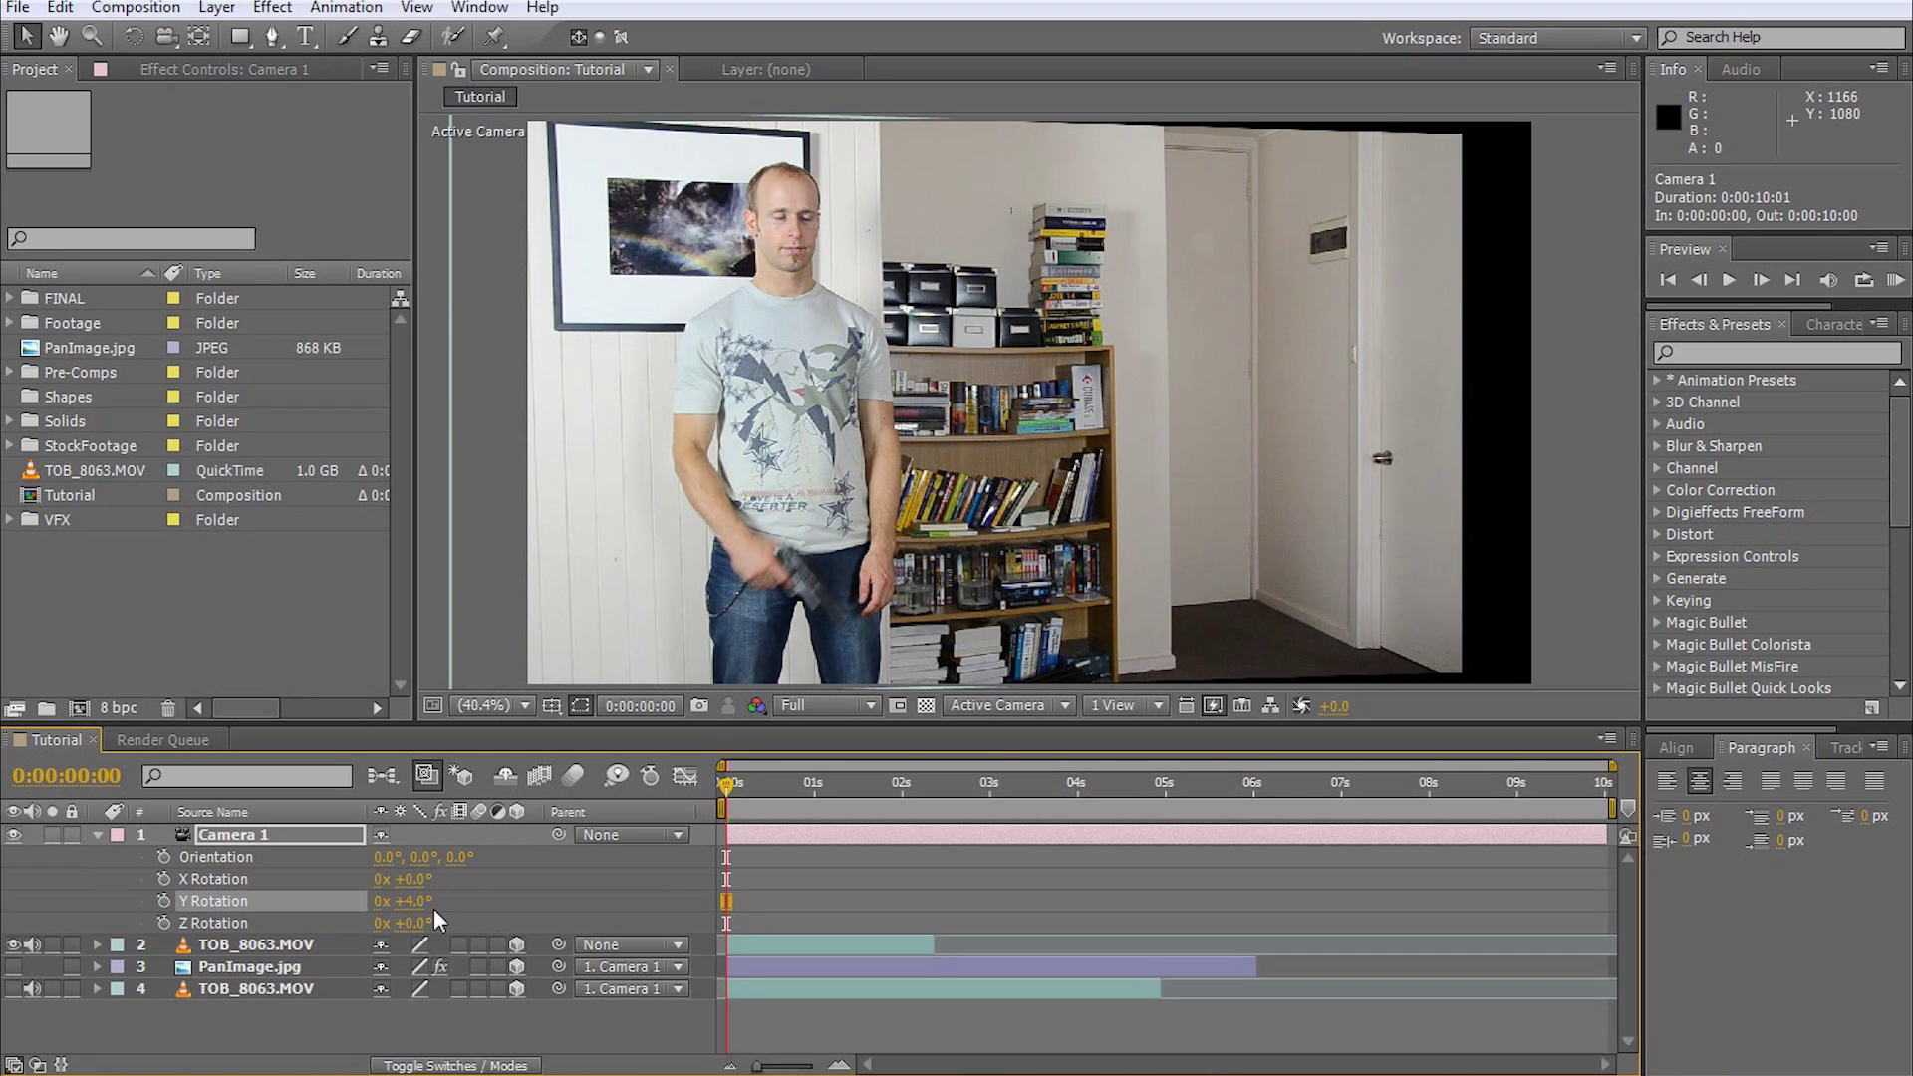
pyautogui.click(19, 966)
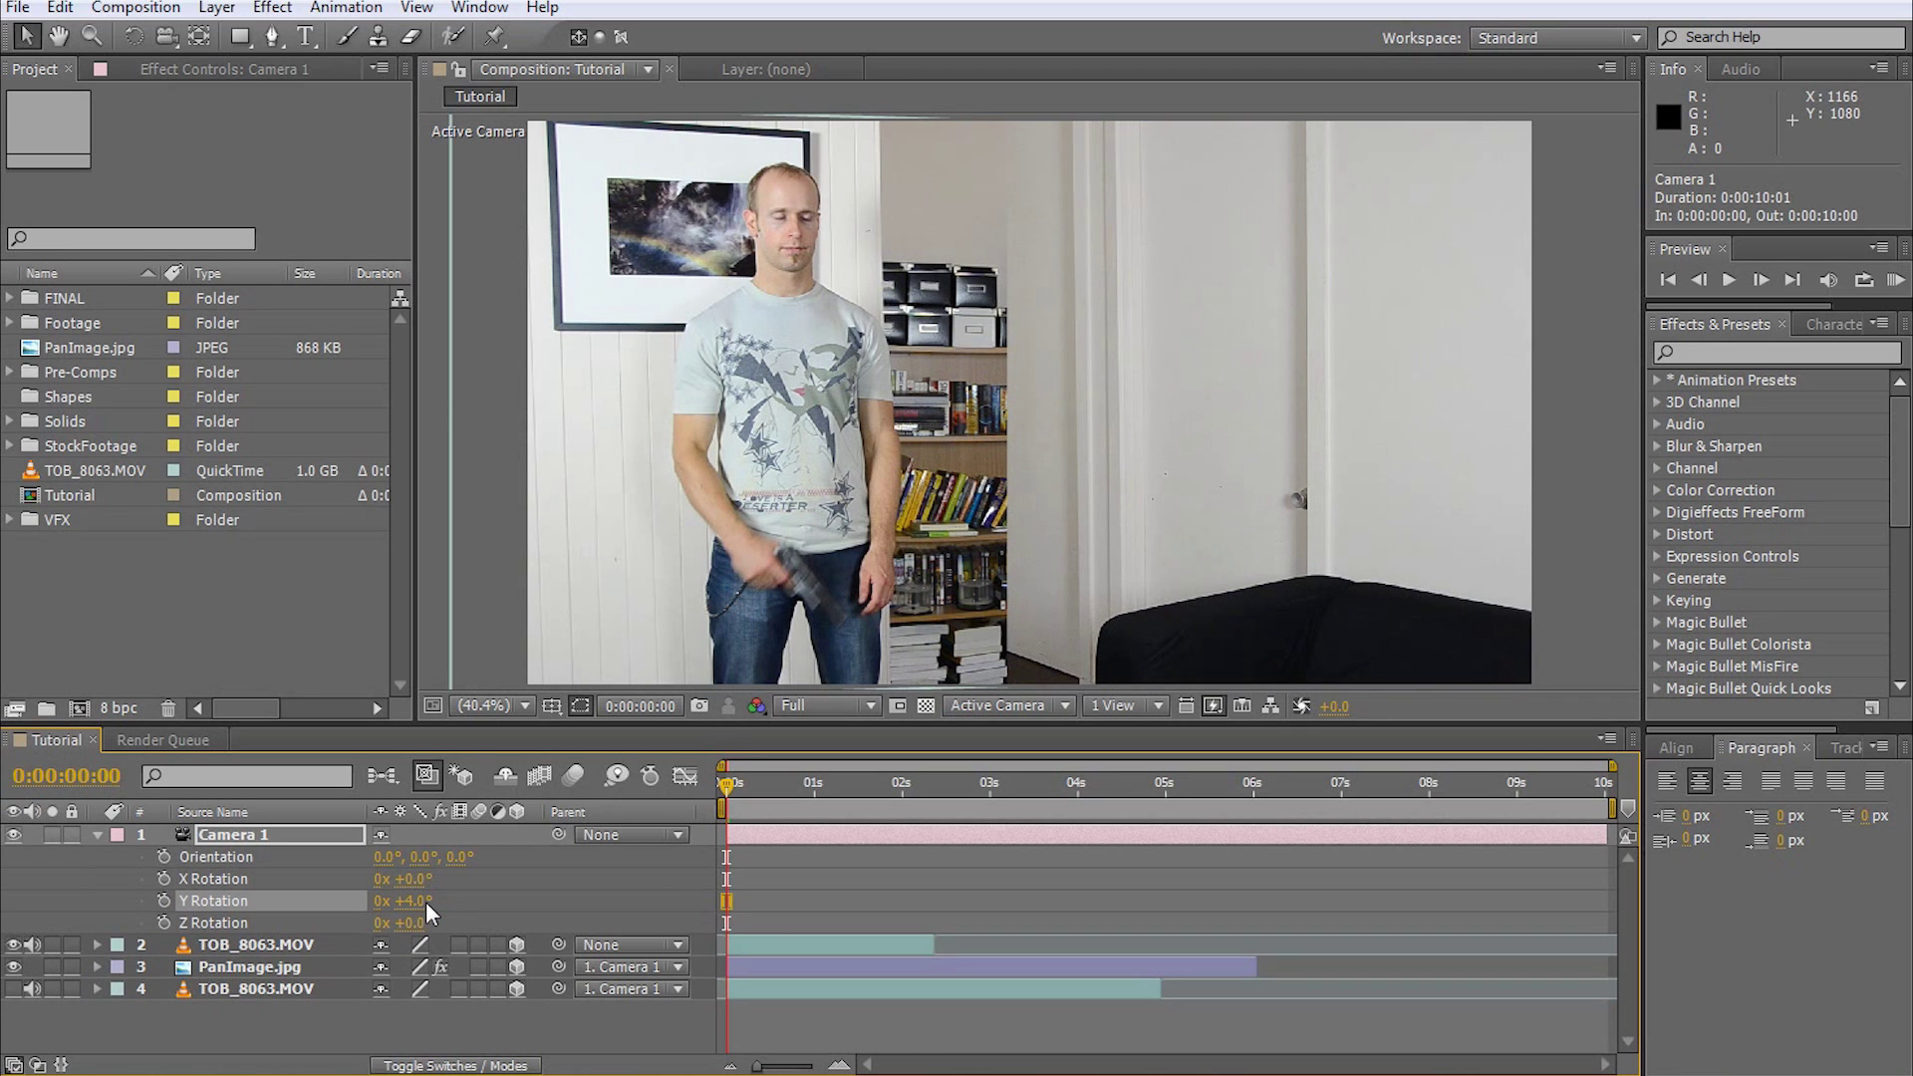
pyautogui.moveTo(426, 901); pyautogui.dragTo(486, 924)
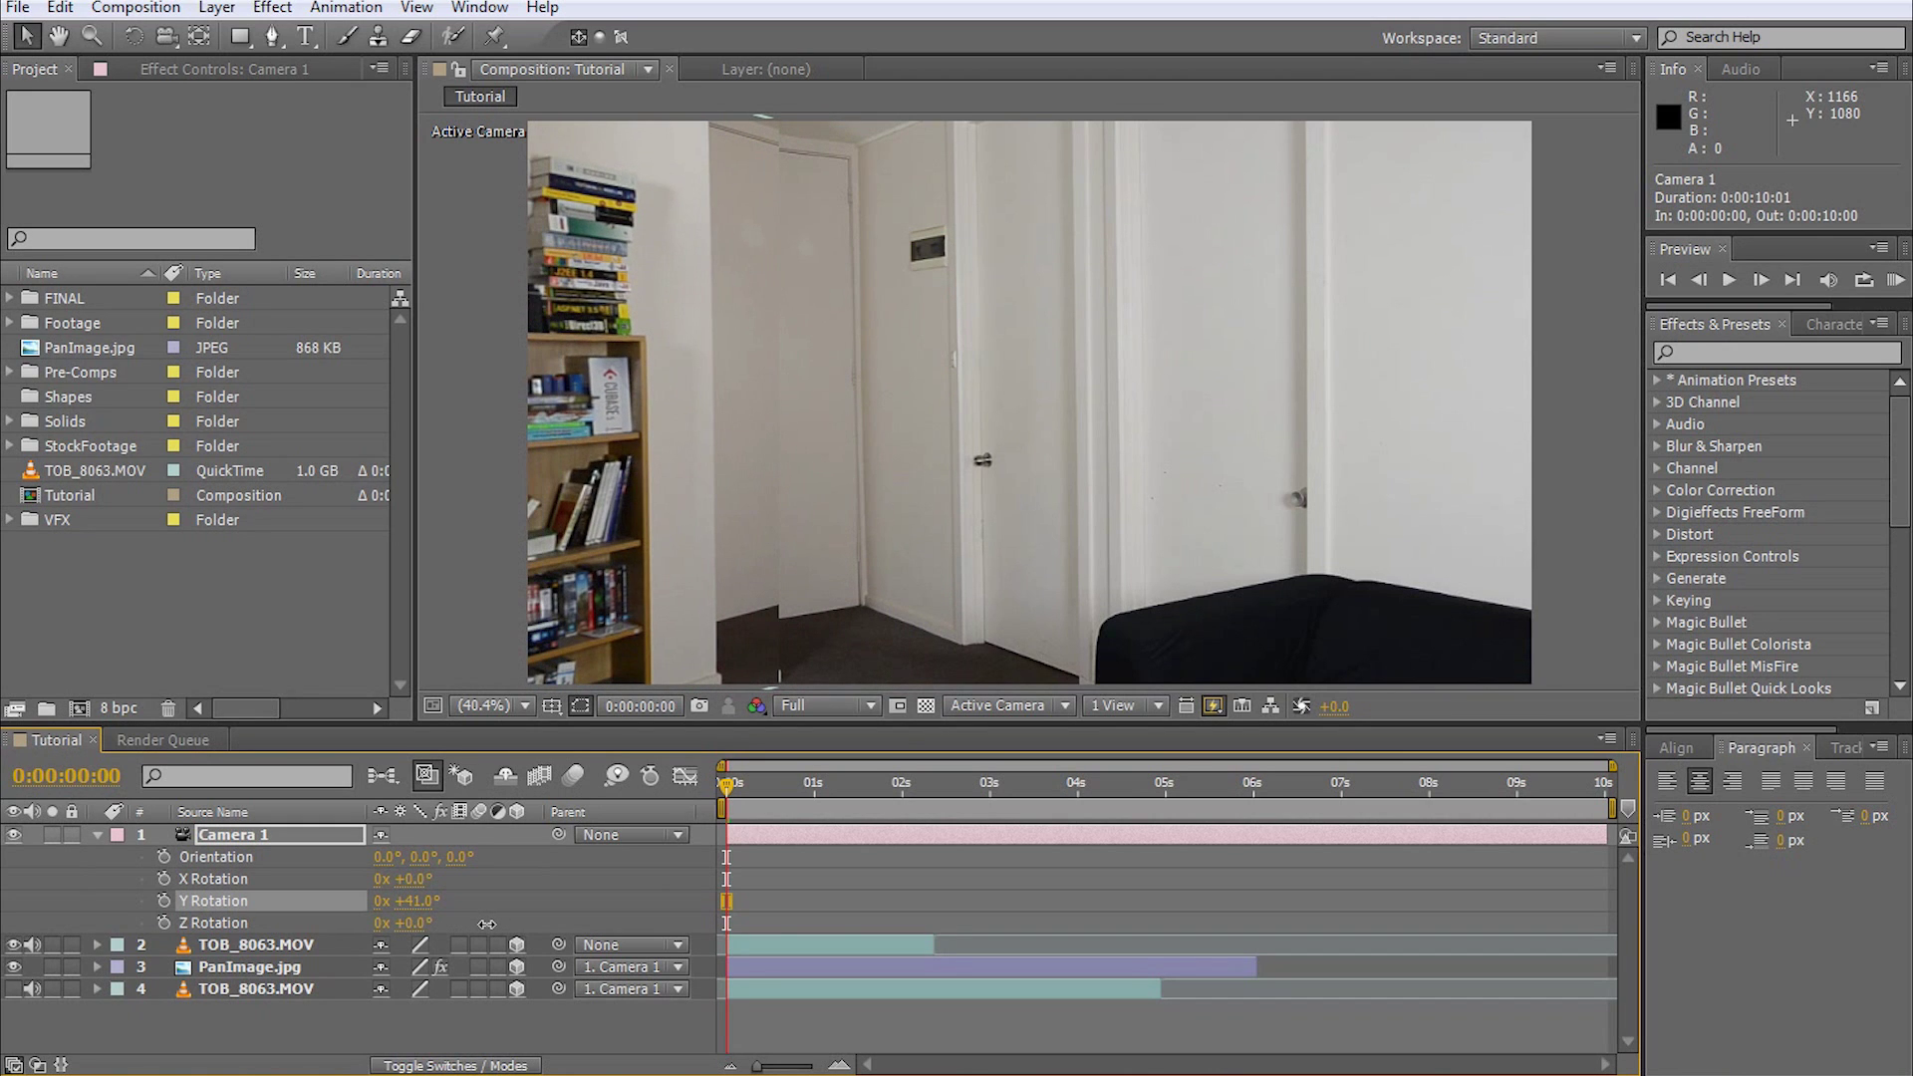
pyautogui.click(264, 949)
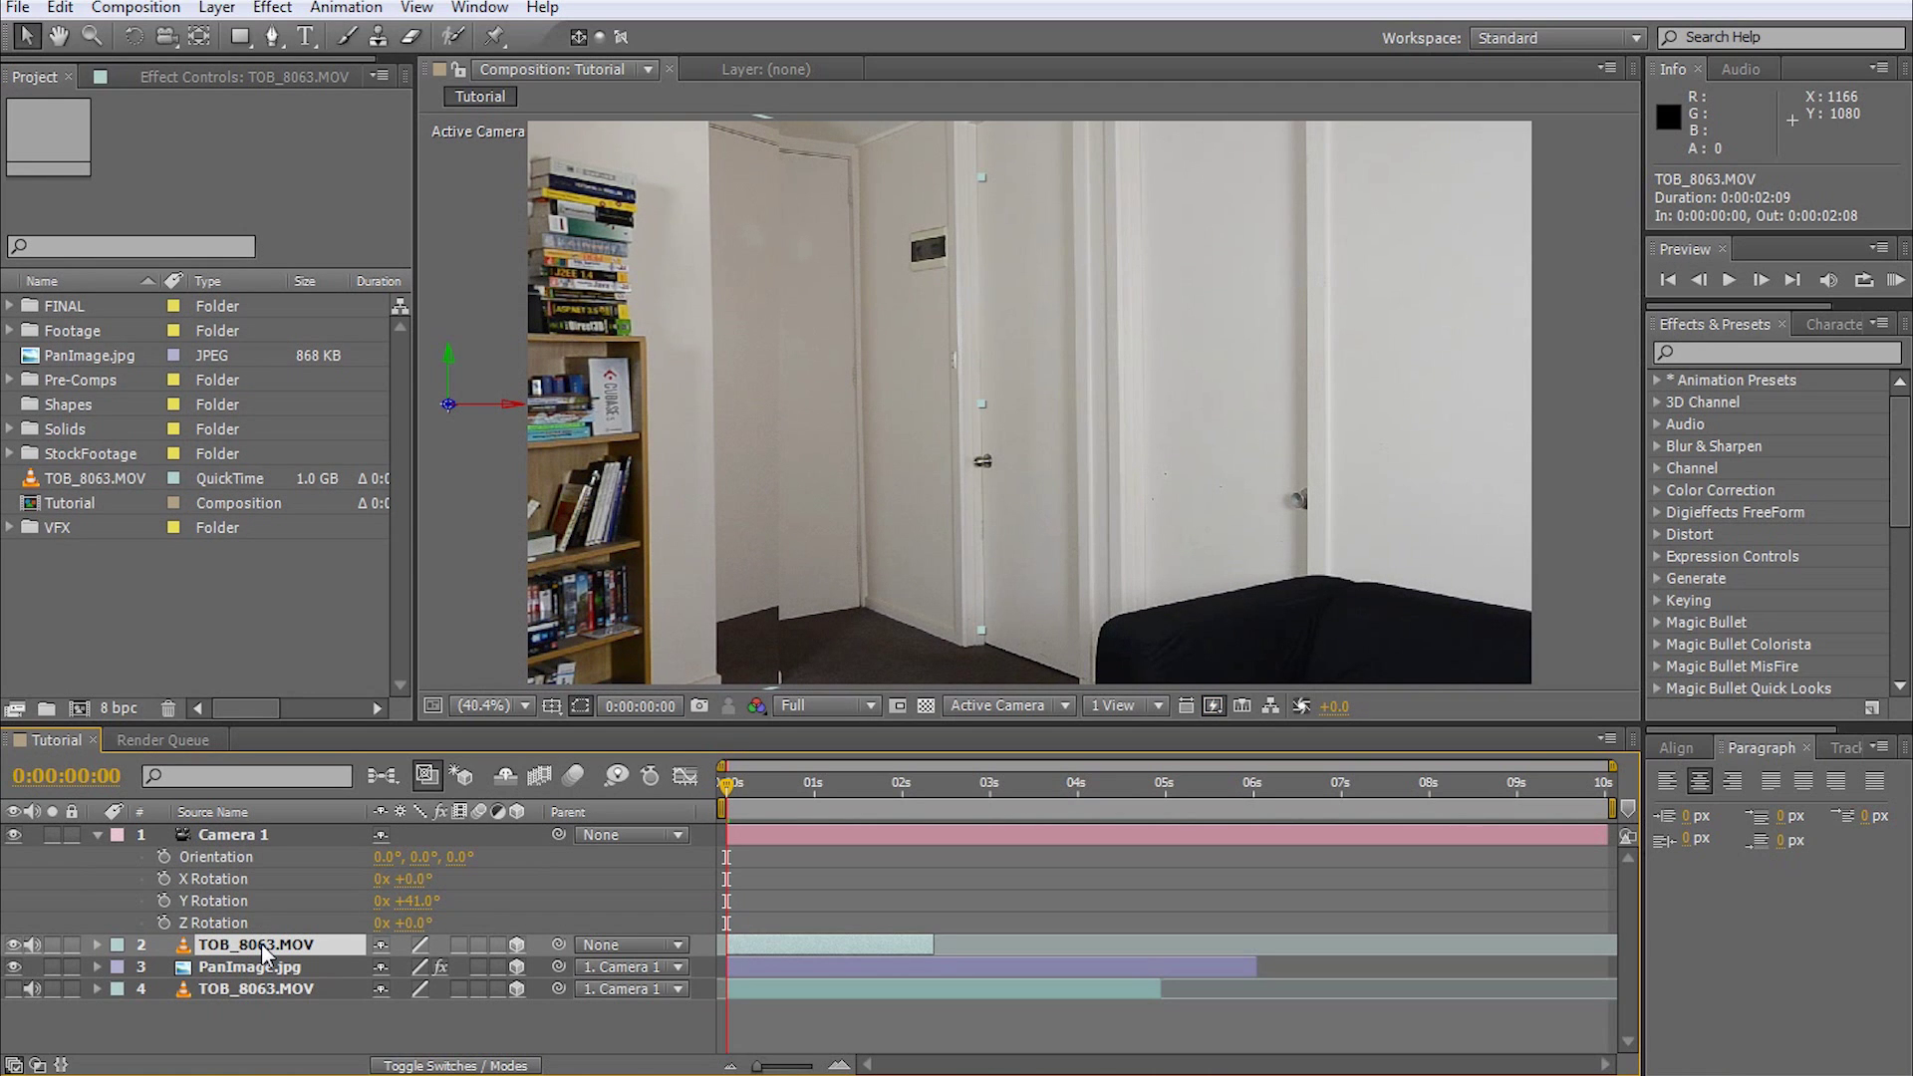
# Step: Check alignment via the top clip's Opacity, set Camera 1 Y Rotation to +37°, restore 100% opacity
pyautogui.press('t')
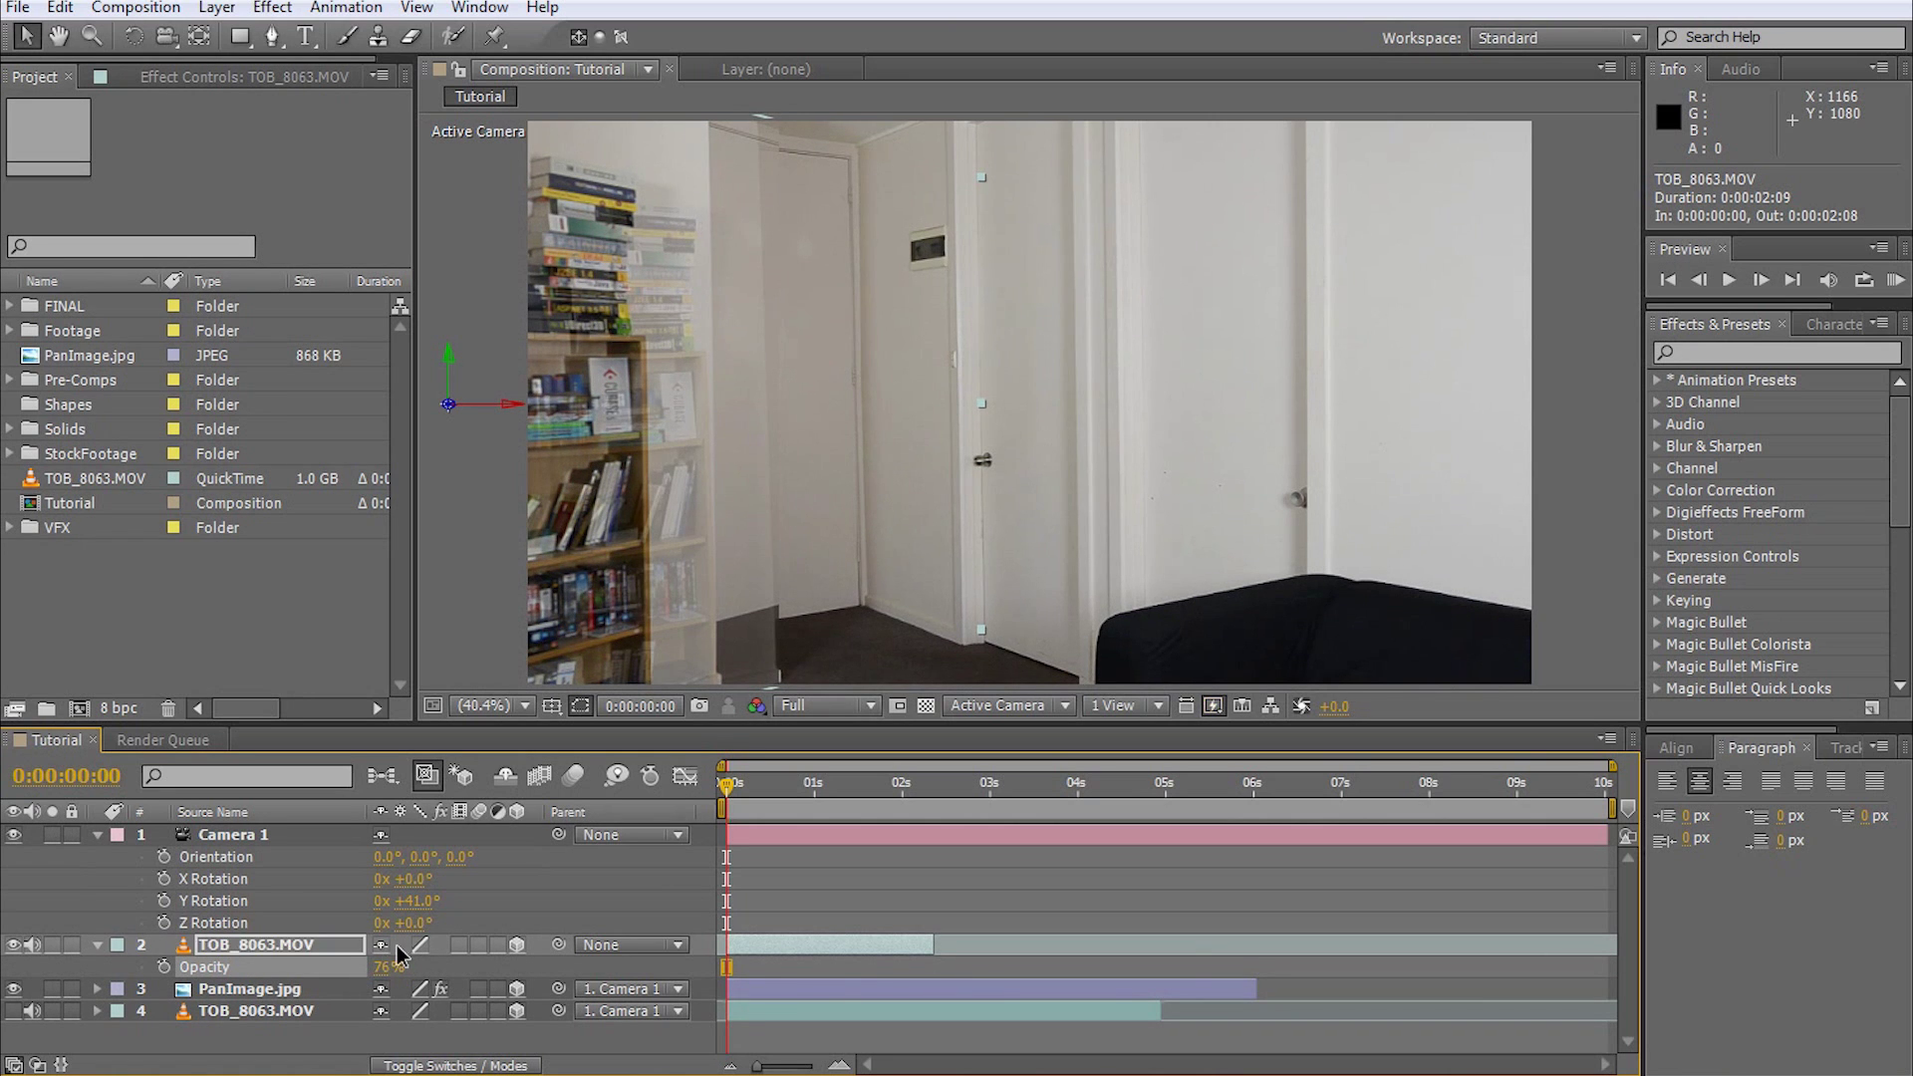
pyautogui.moveTo(417, 901); pyautogui.dragTo(418, 903)
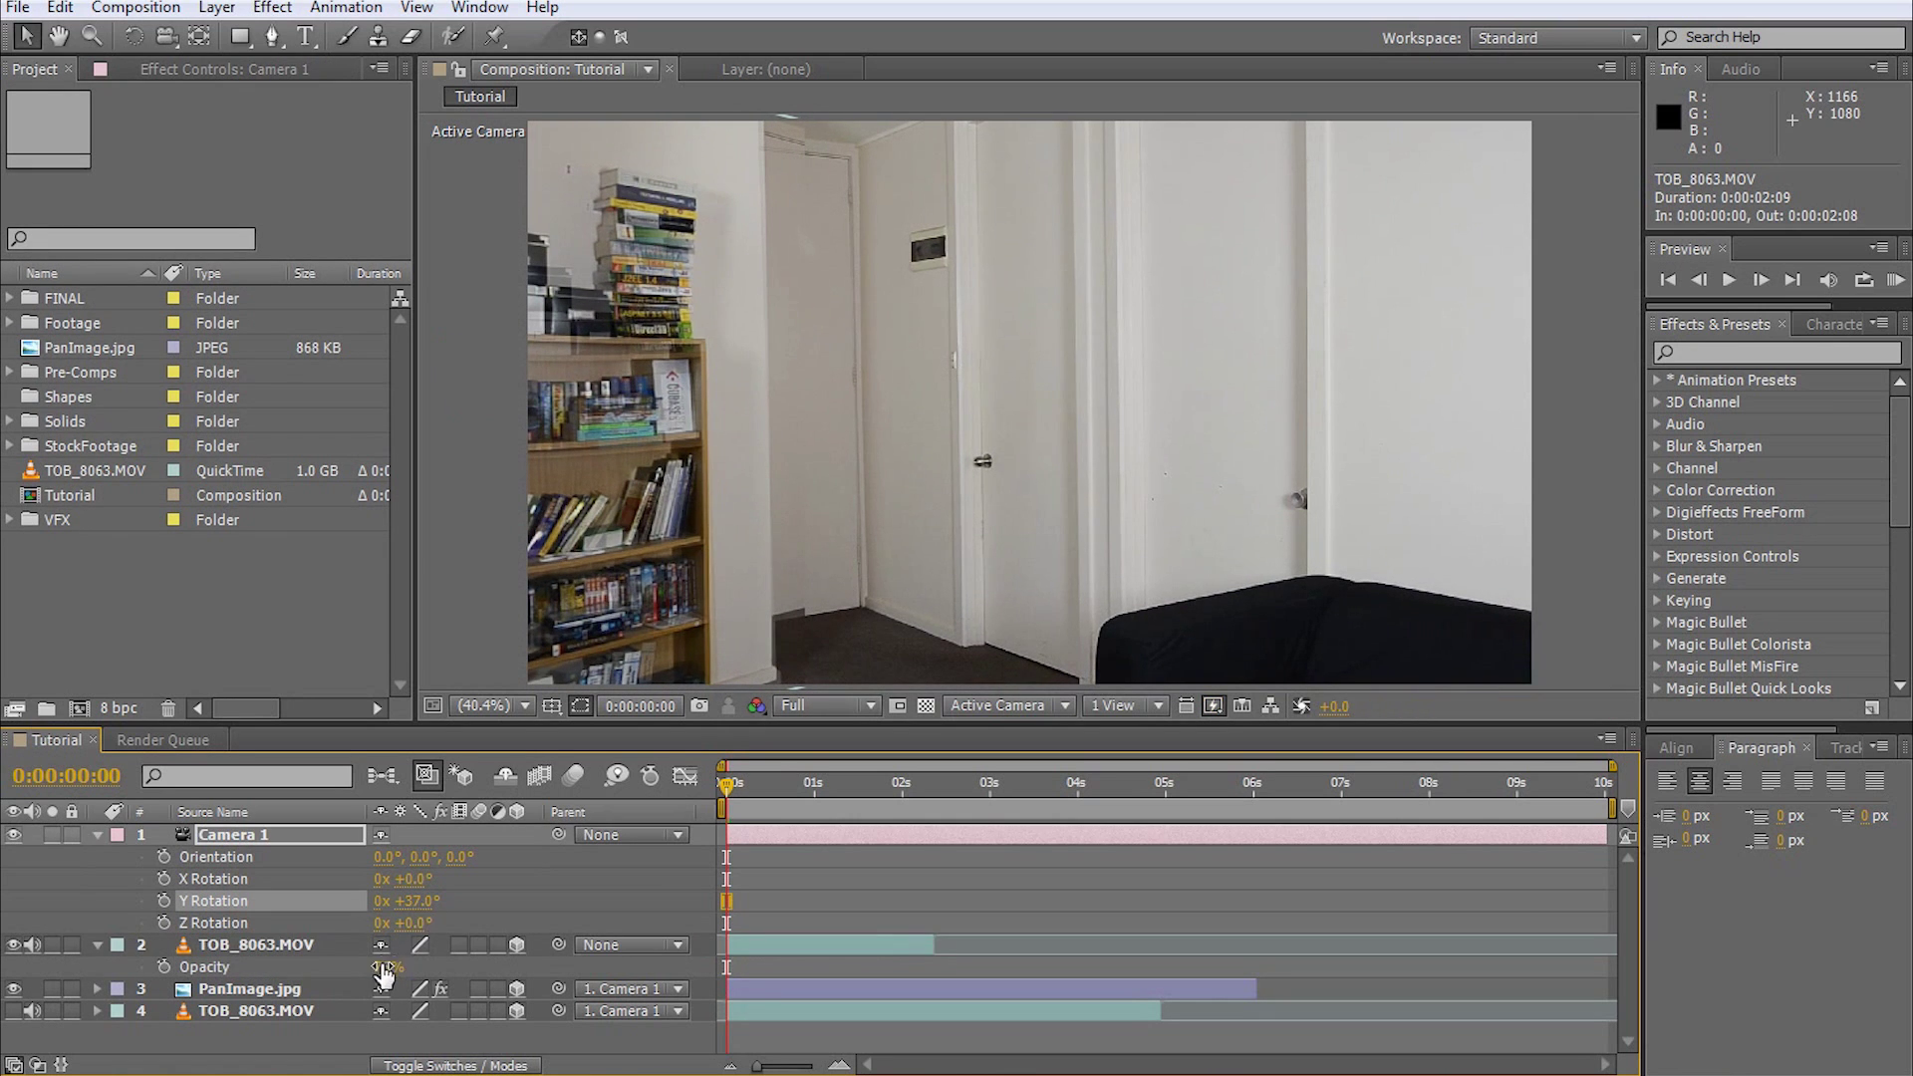
pyautogui.click(204, 967)
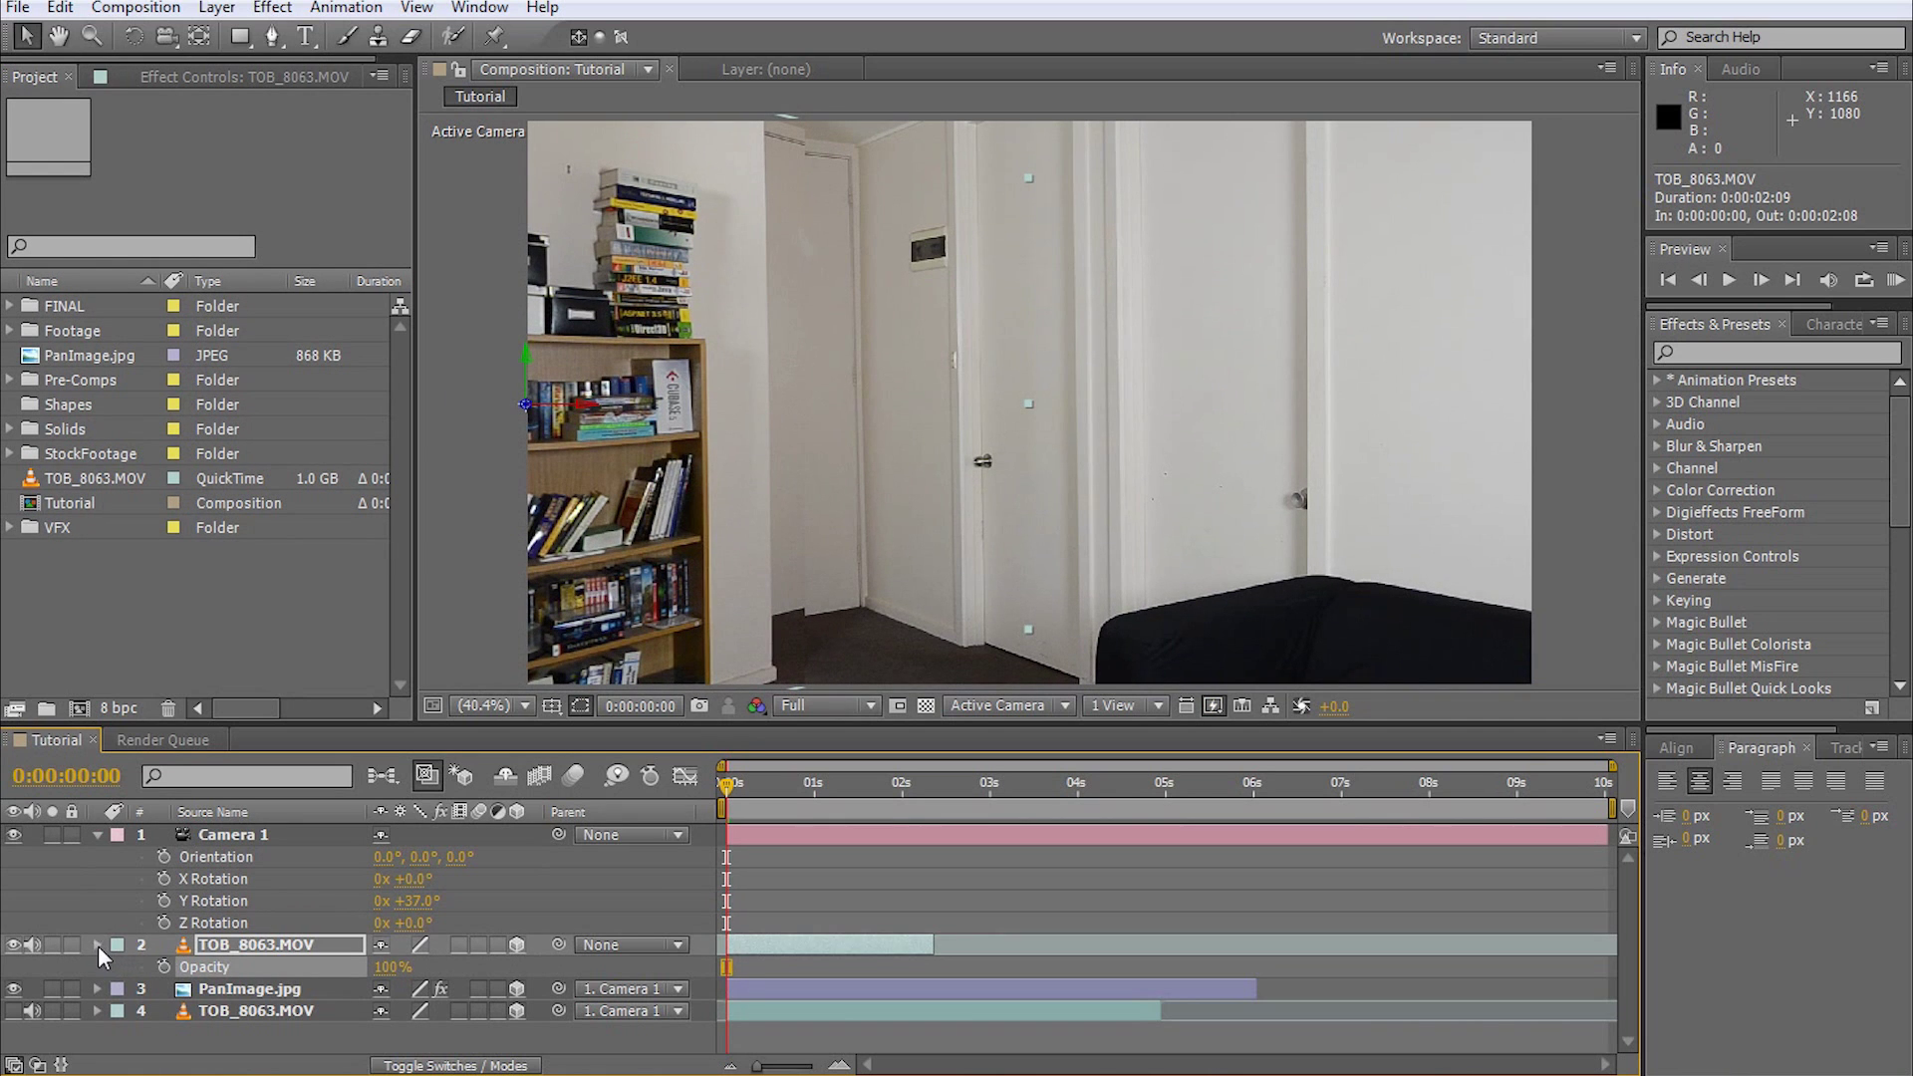
pyautogui.click(99, 947)
# Step: Nudge PanImage.jpg upward to Position Y -16 so its floor matches the footage
pyautogui.click(244, 976)
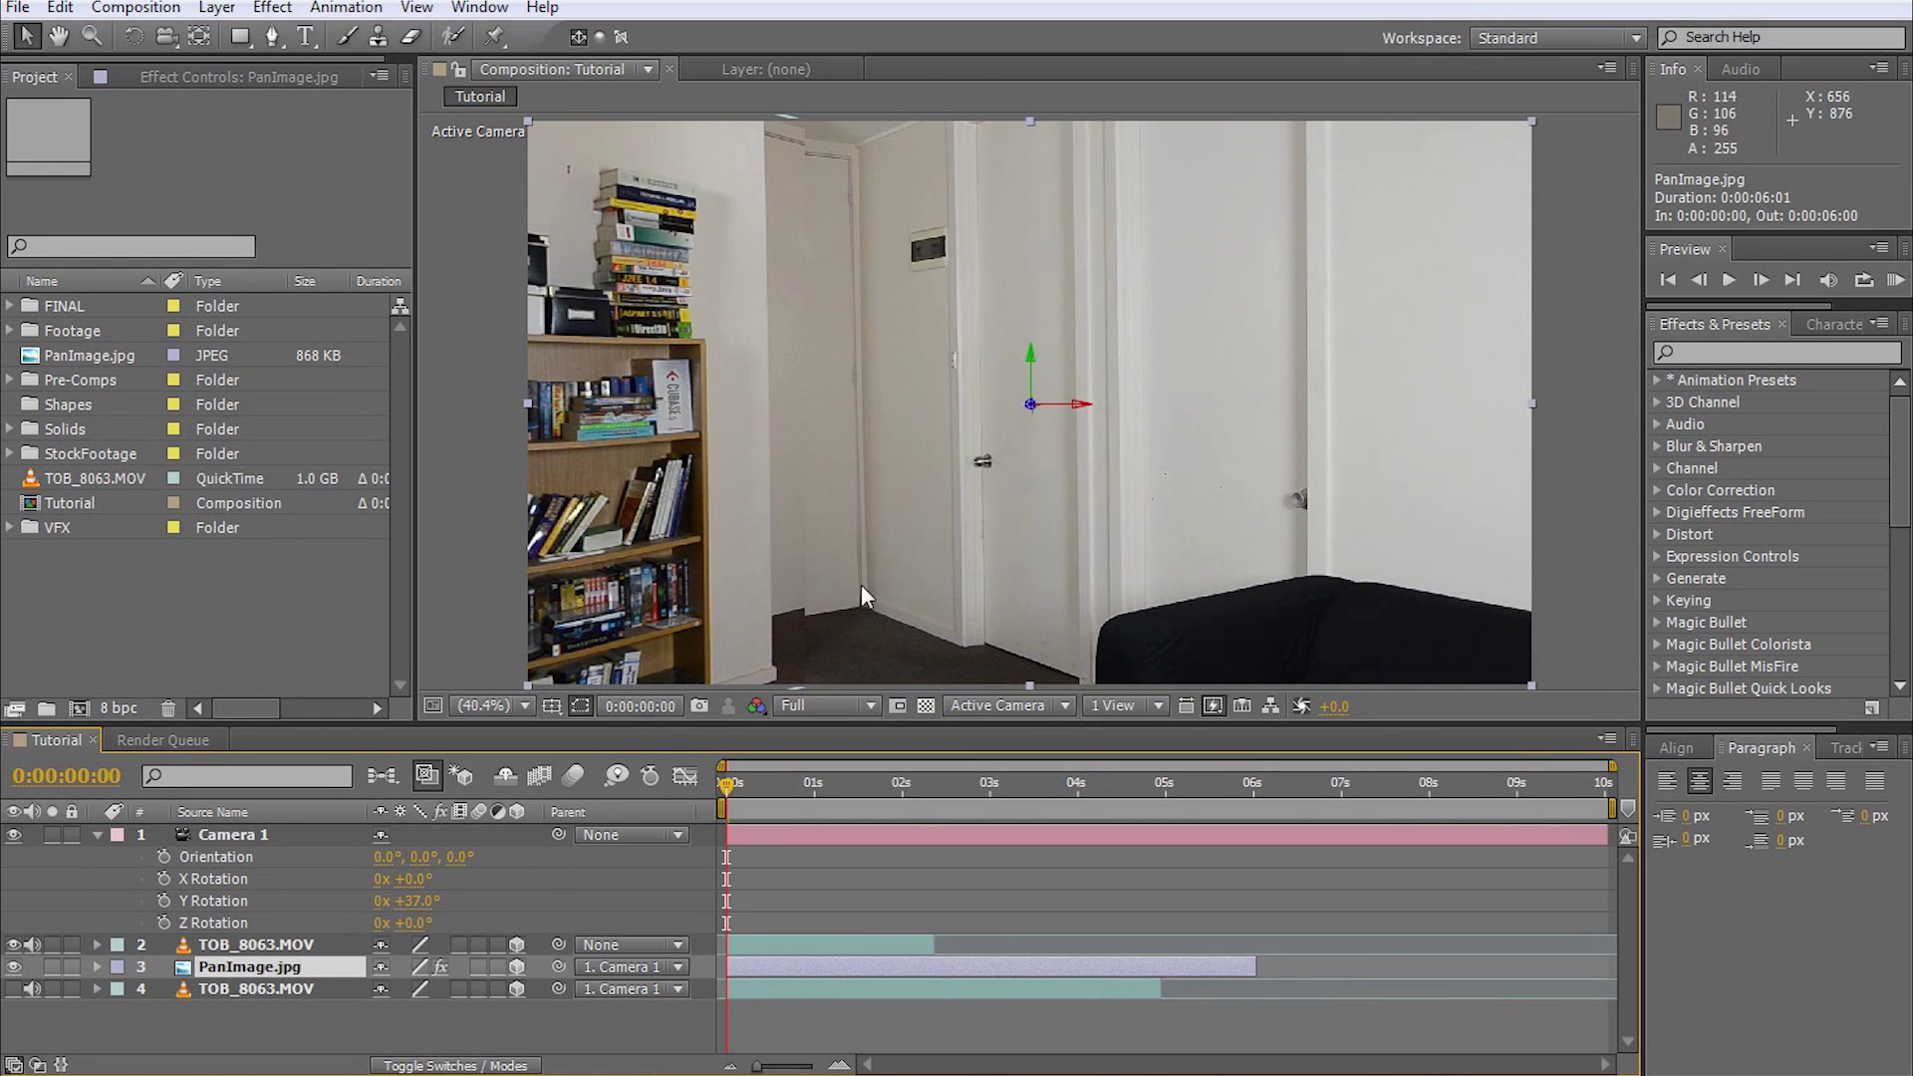
pyautogui.scroll(3, 827, 570)
pyautogui.moveTo(1096, 459); pyautogui.dragTo(1047, 305)
pyautogui.press('Up')
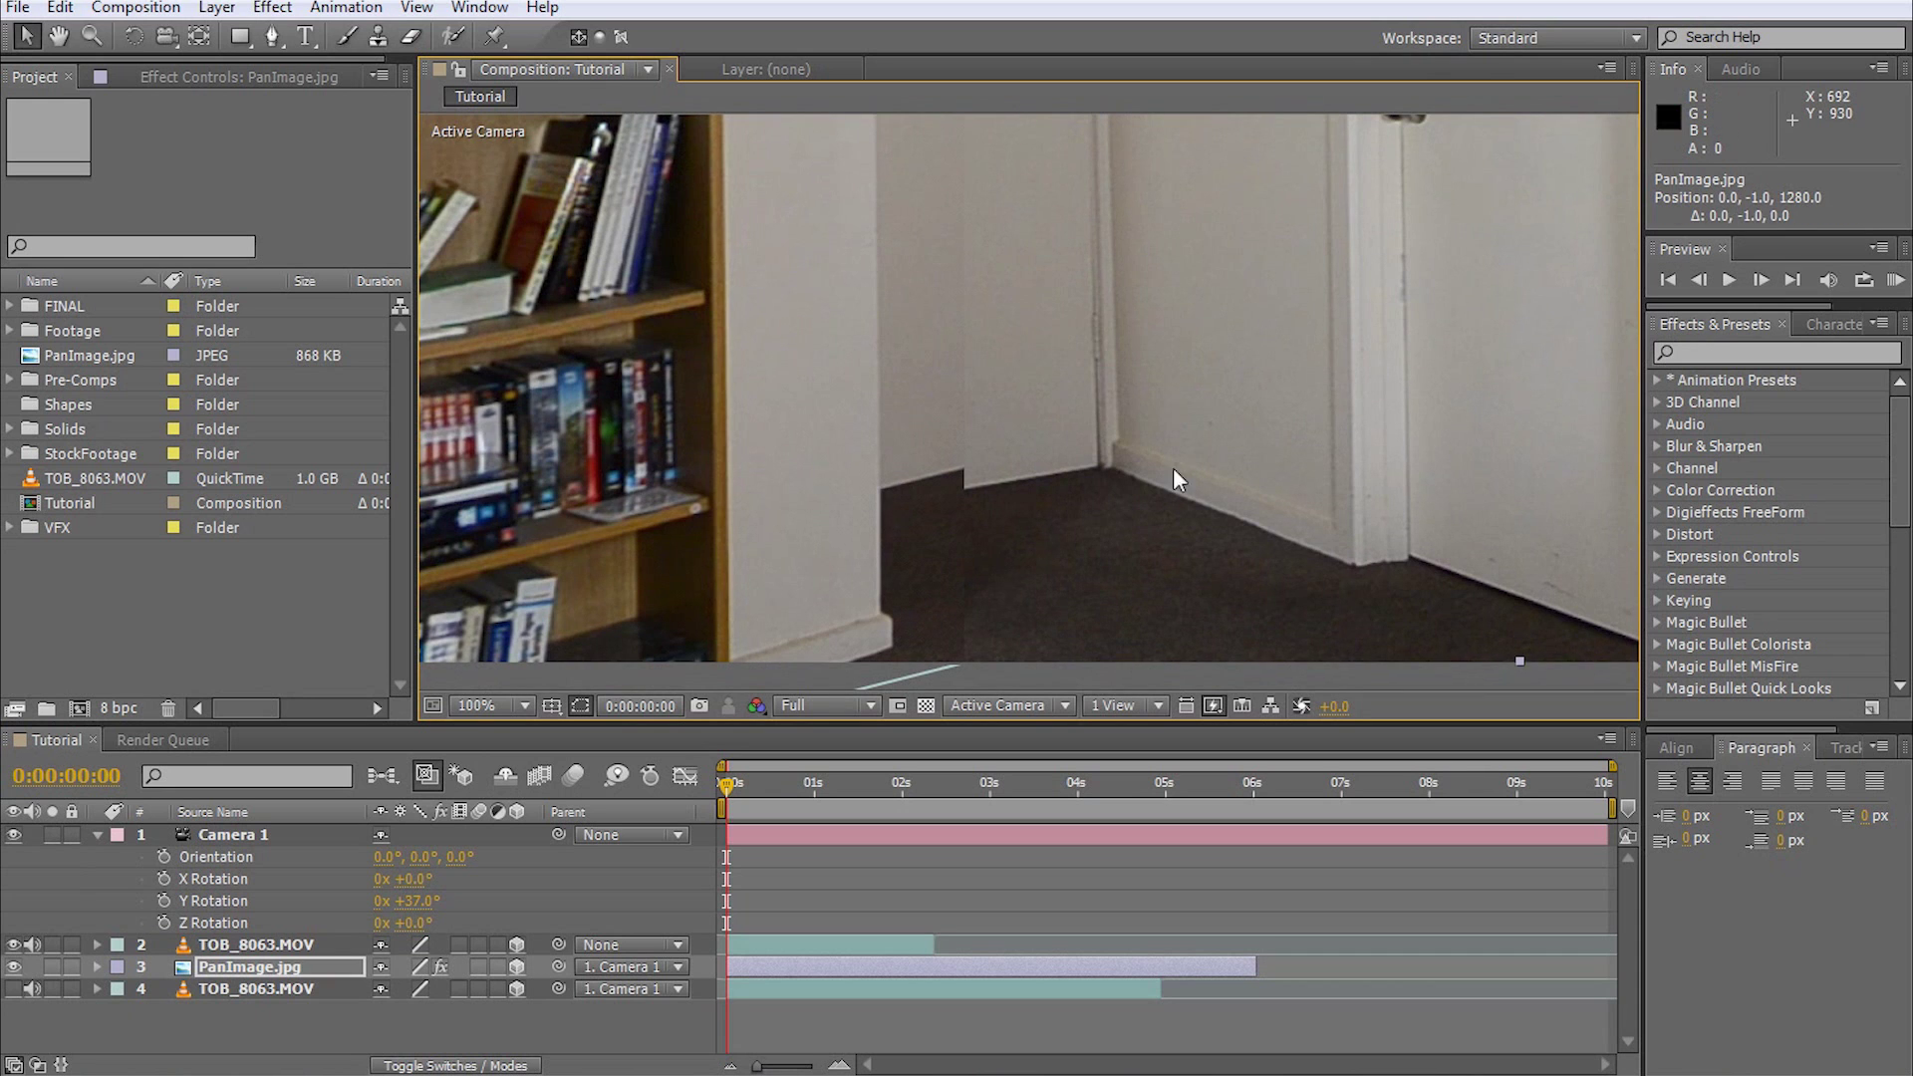
pyautogui.press('Up')
pyautogui.press('Up')
pyautogui.press('Up')
pyautogui.press('Up')
pyautogui.press('Up')
pyautogui.press('Up')
pyautogui.press('Up')
pyautogui.press('Up')
pyautogui.press('Up')
pyautogui.press('Up')
pyautogui.press('Up')
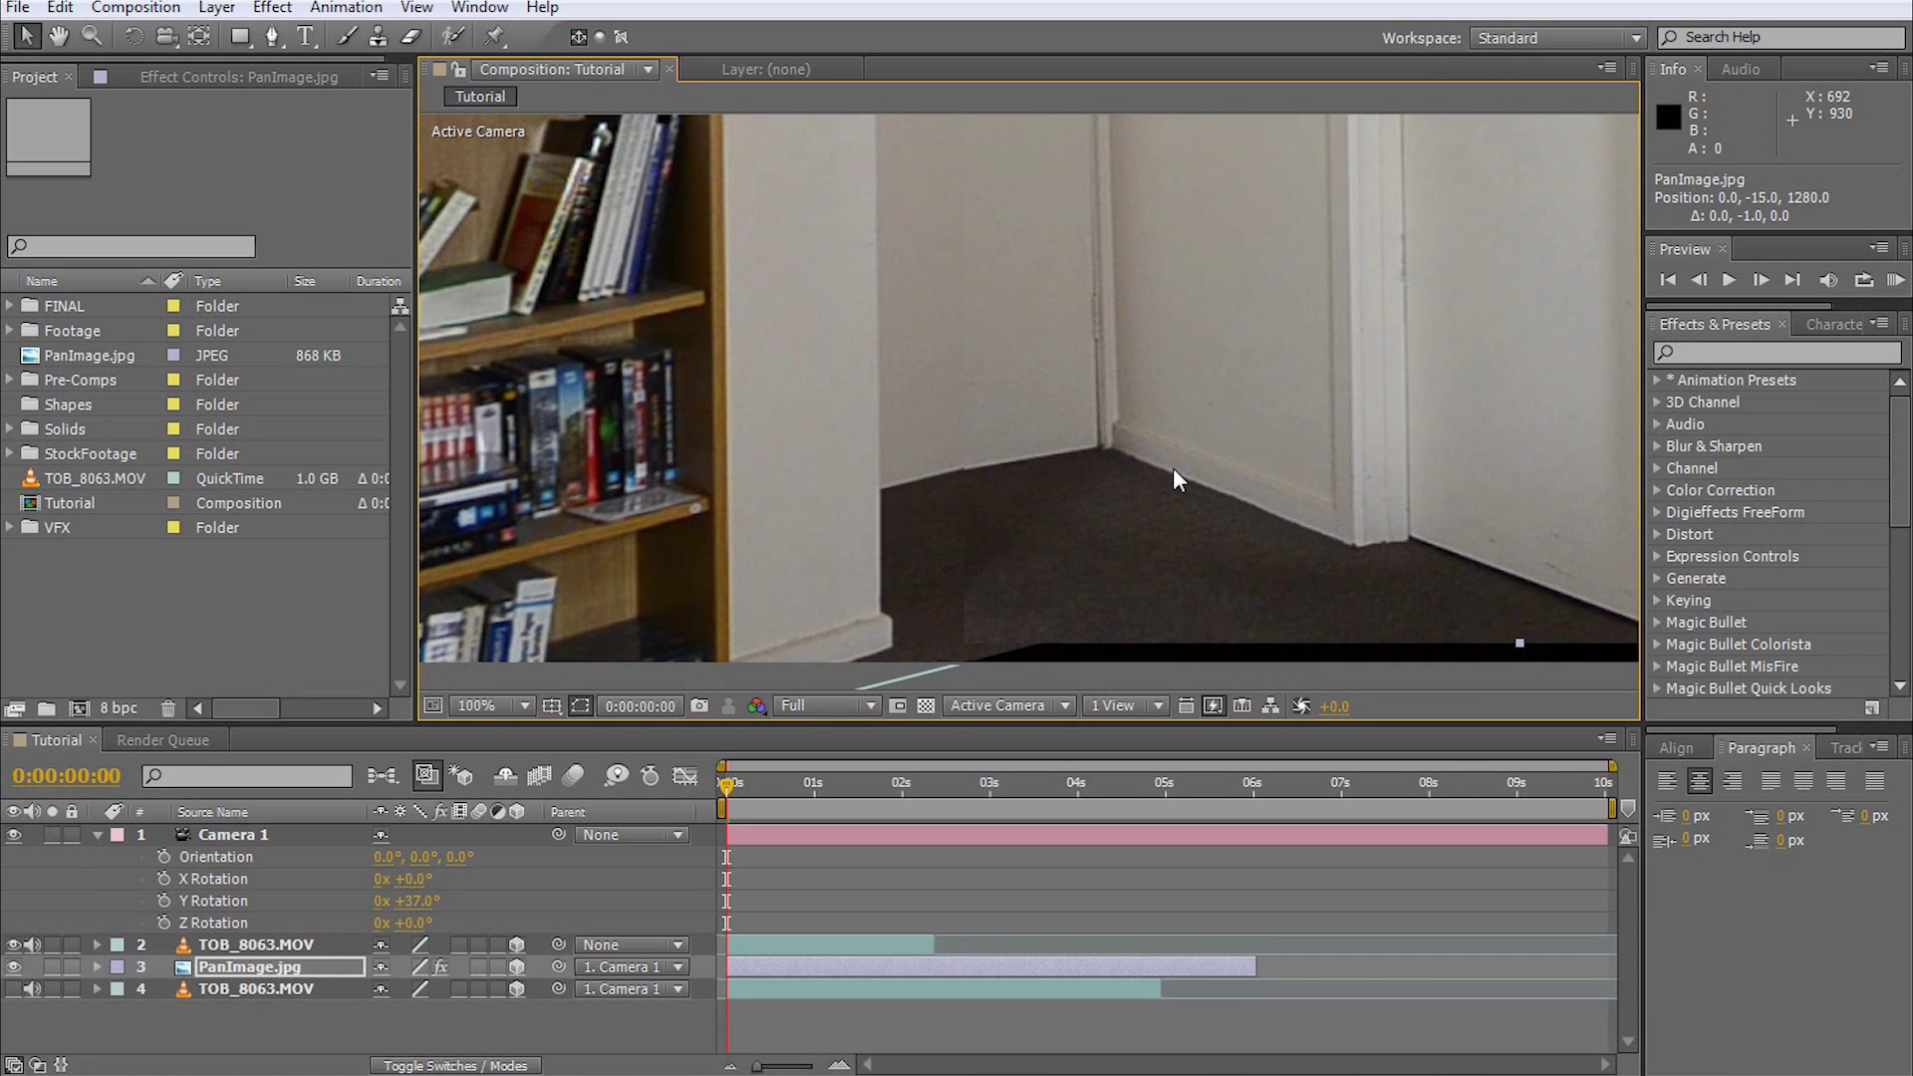
# Step: Set the viewer magnification back to Fit up to 100%
pyautogui.scroll(10, 1156, 347)
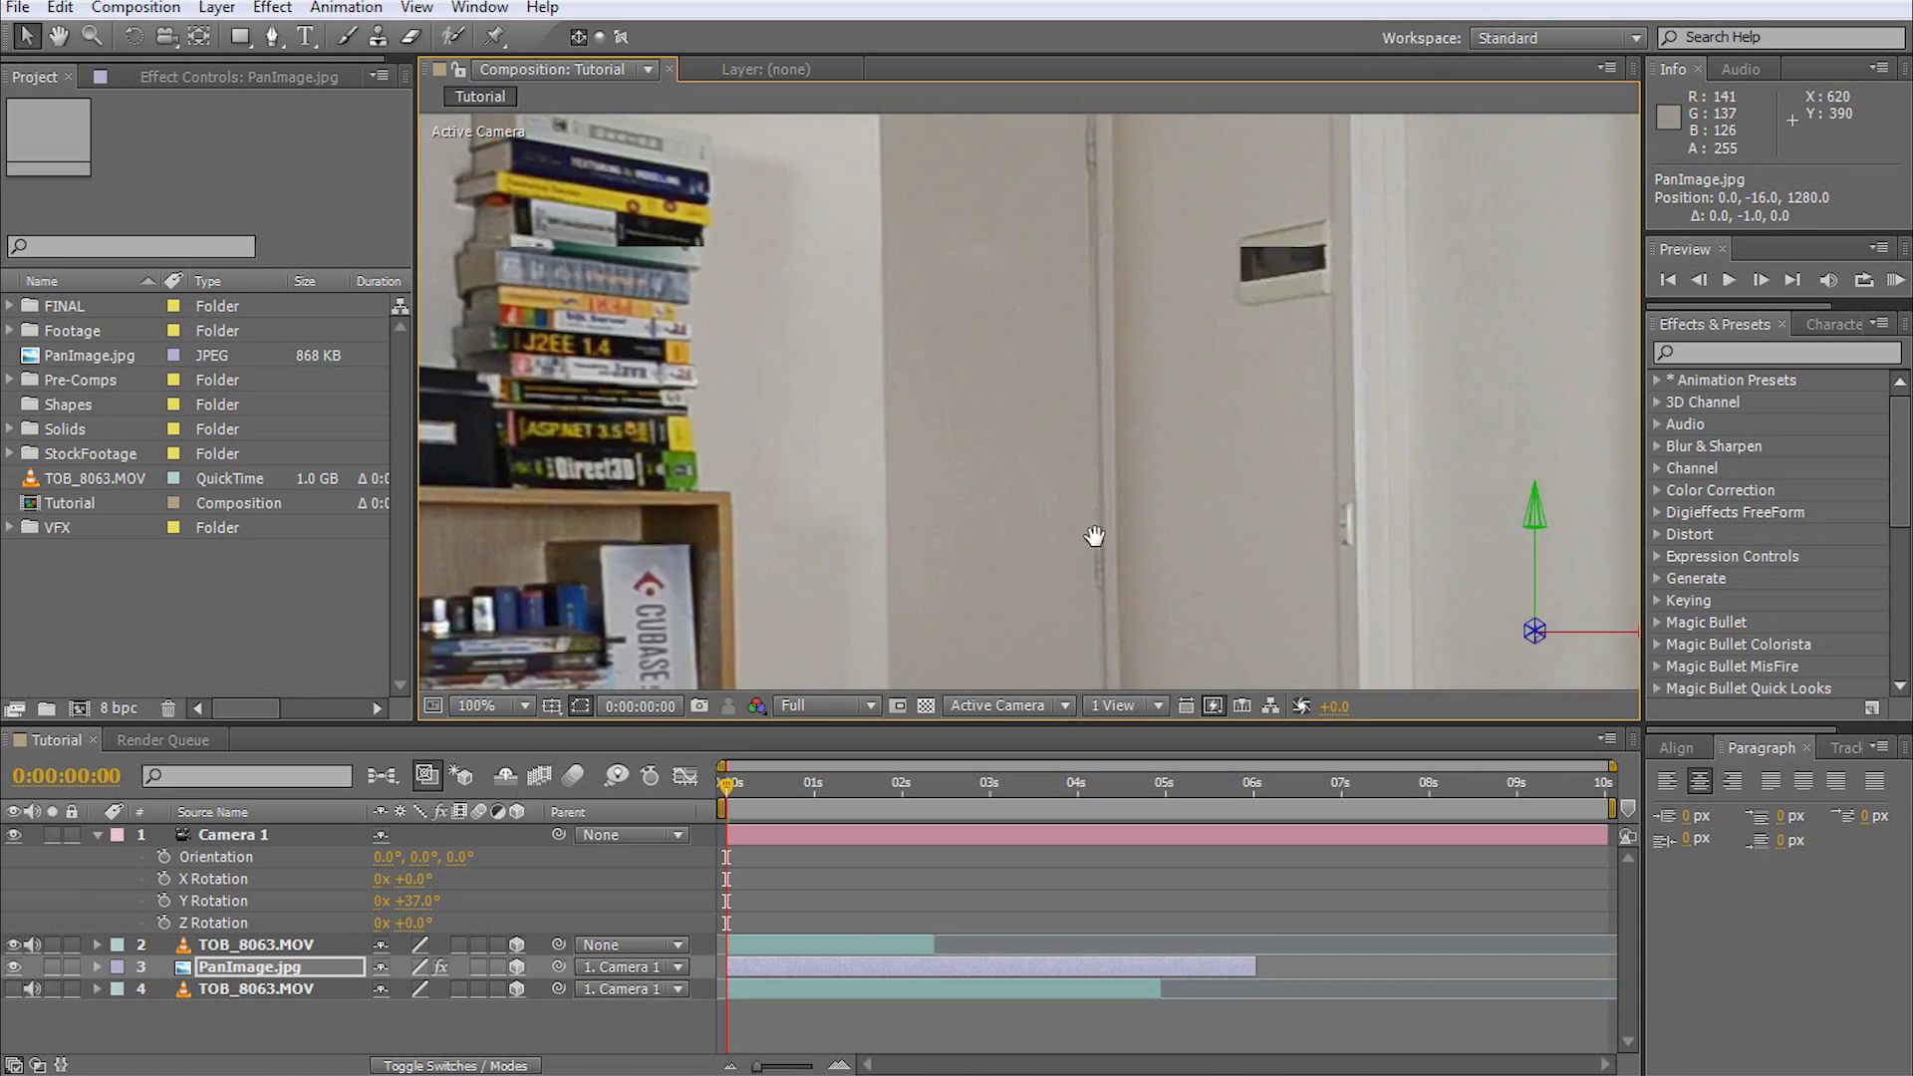
pyautogui.click(1467, 341)
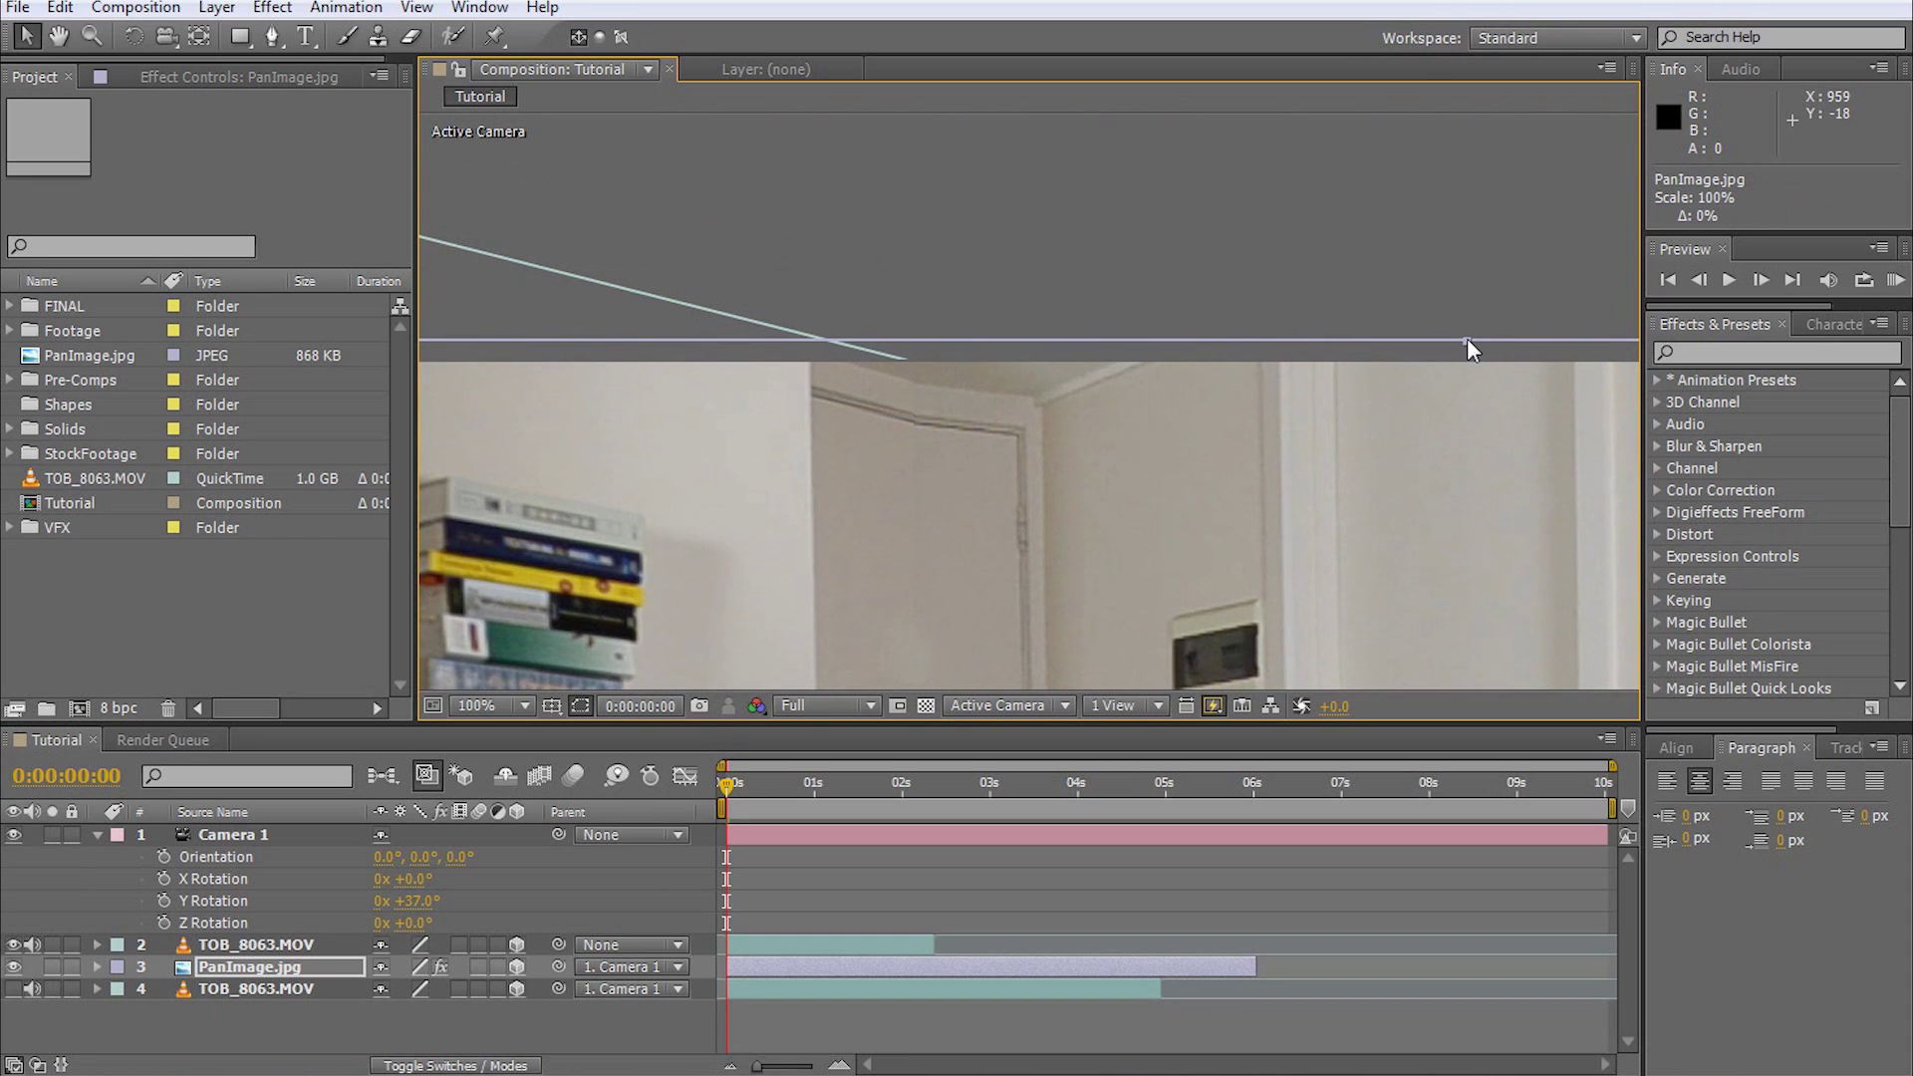
pyautogui.scroll(-6, 1305, 426)
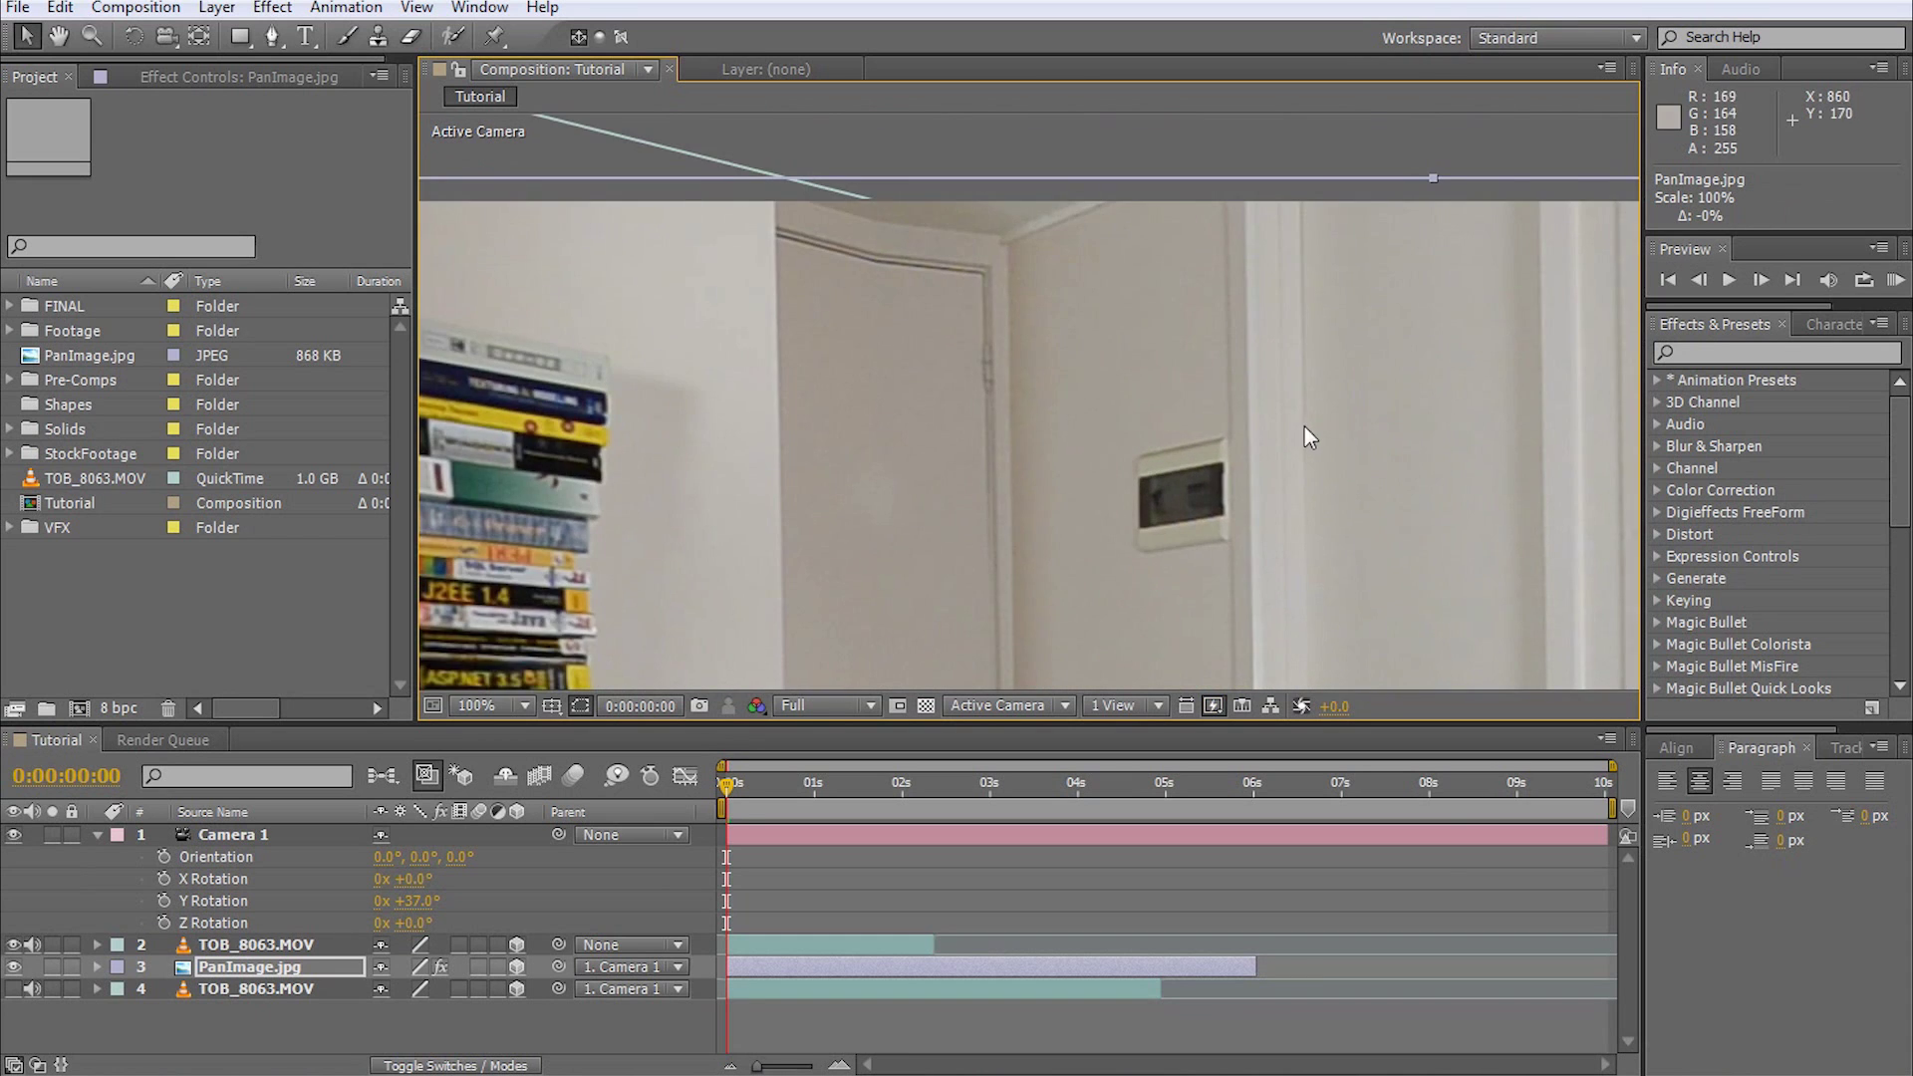
pyautogui.scroll(-6, 1258, 369)
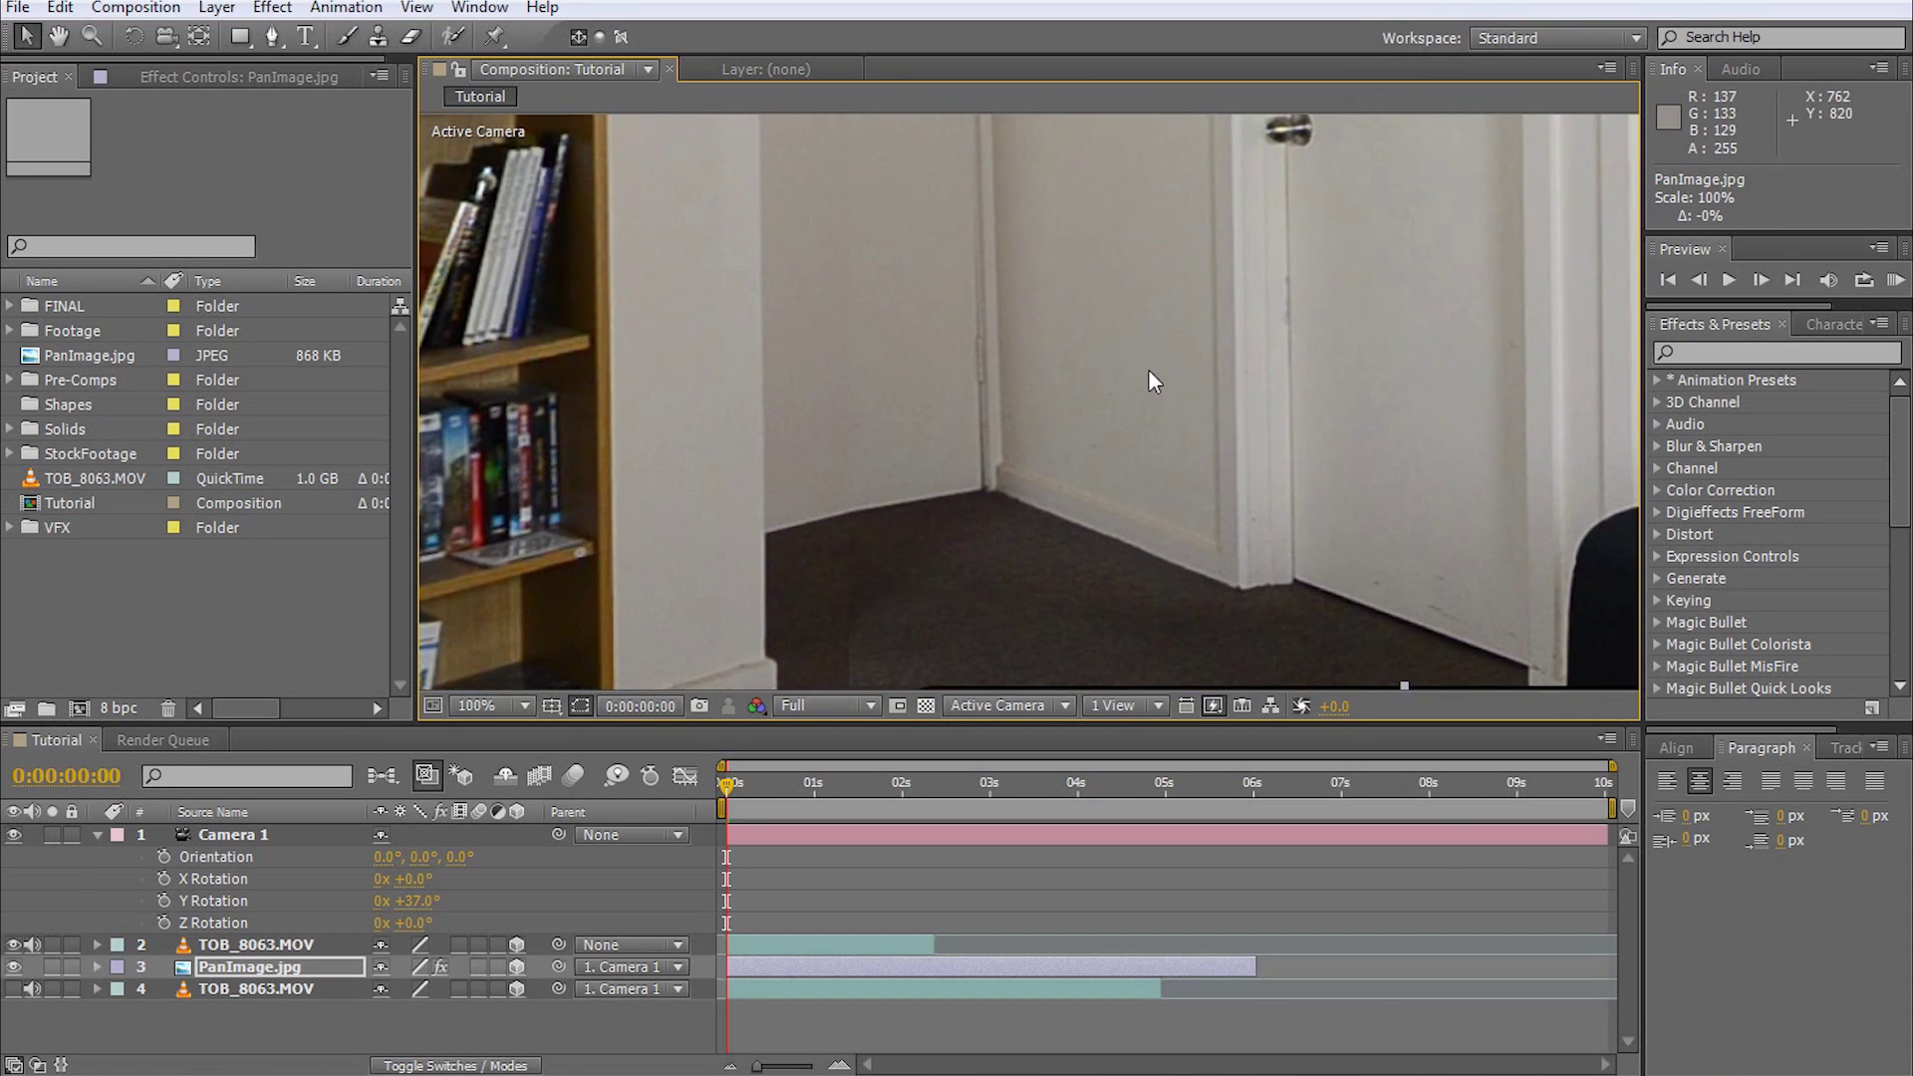
pyautogui.scroll(-3, 1147, 369)
pyautogui.click(524, 705)
pyautogui.click(538, 647)
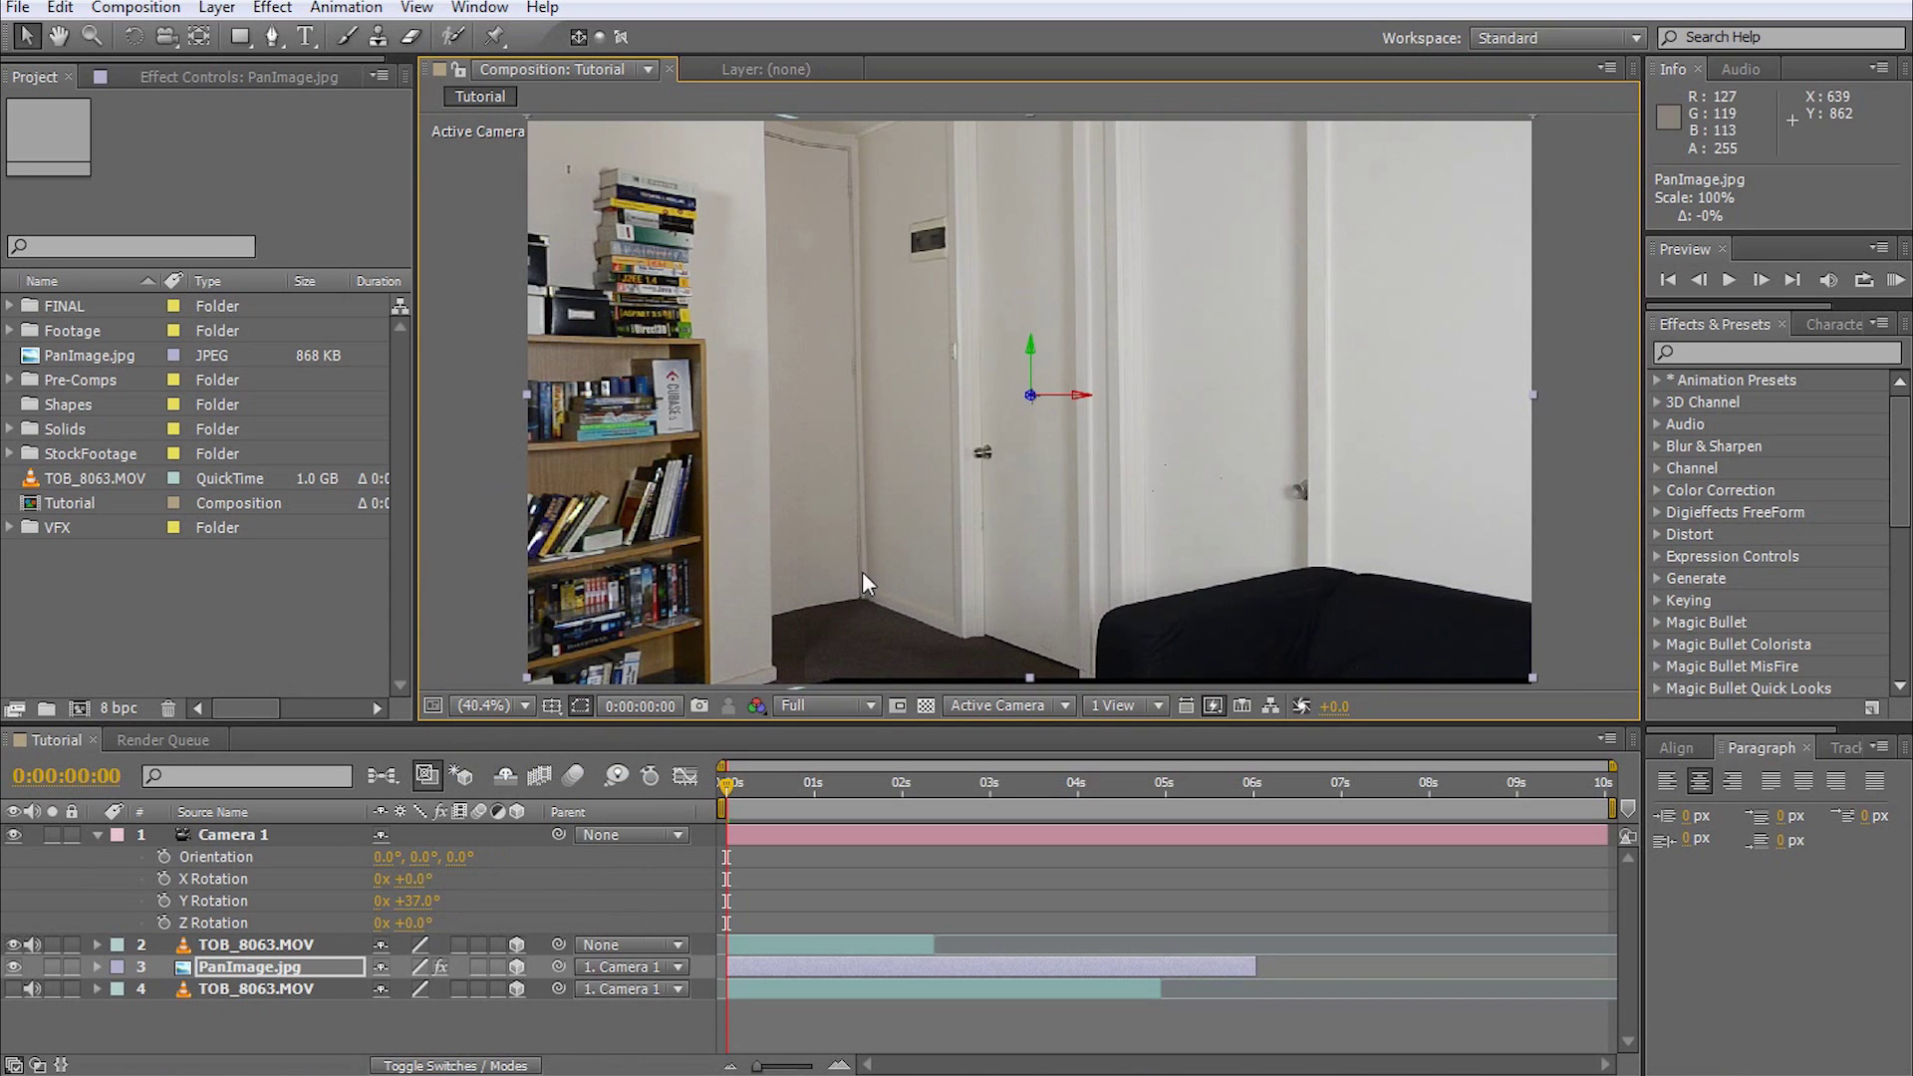
# Step: Set PanImage.jpg's Parent to None and turn Camera 1 to +85° Y Rotation
pyautogui.click(588, 967)
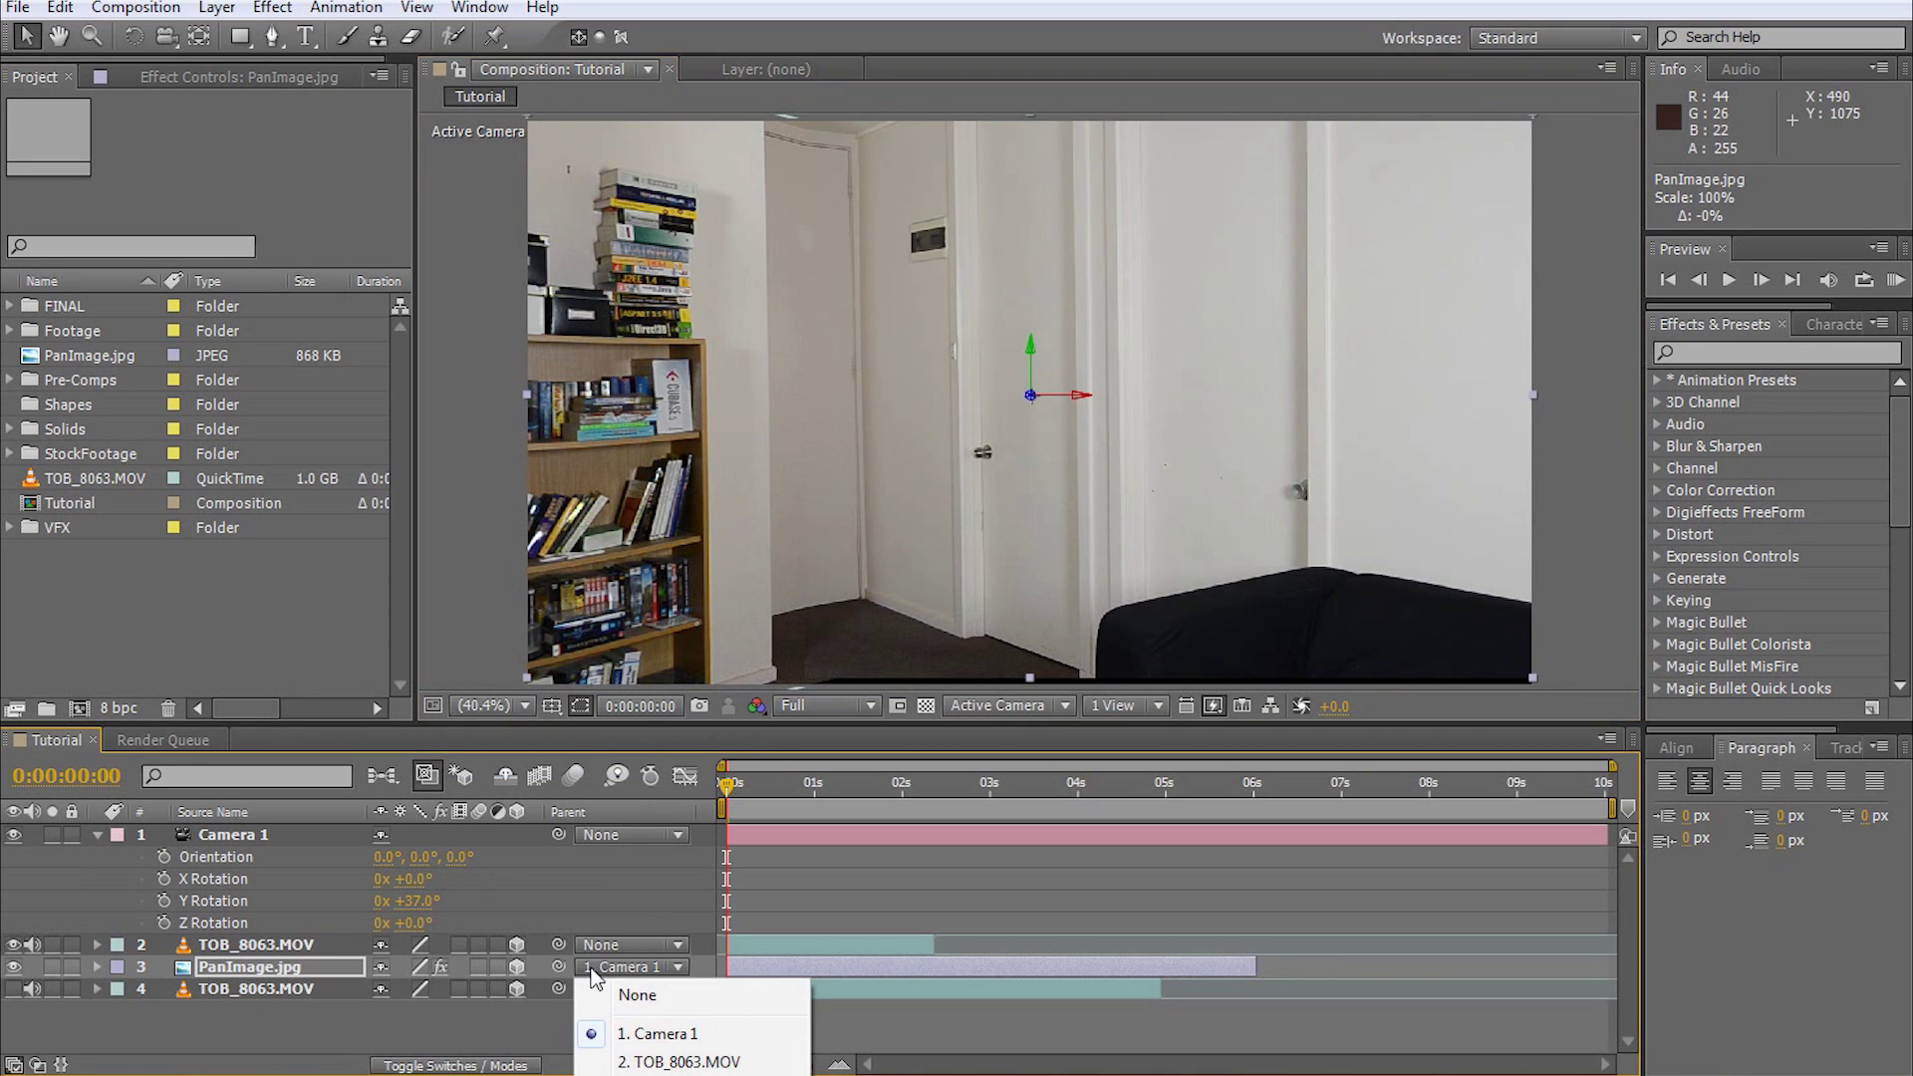
pyautogui.click(638, 995)
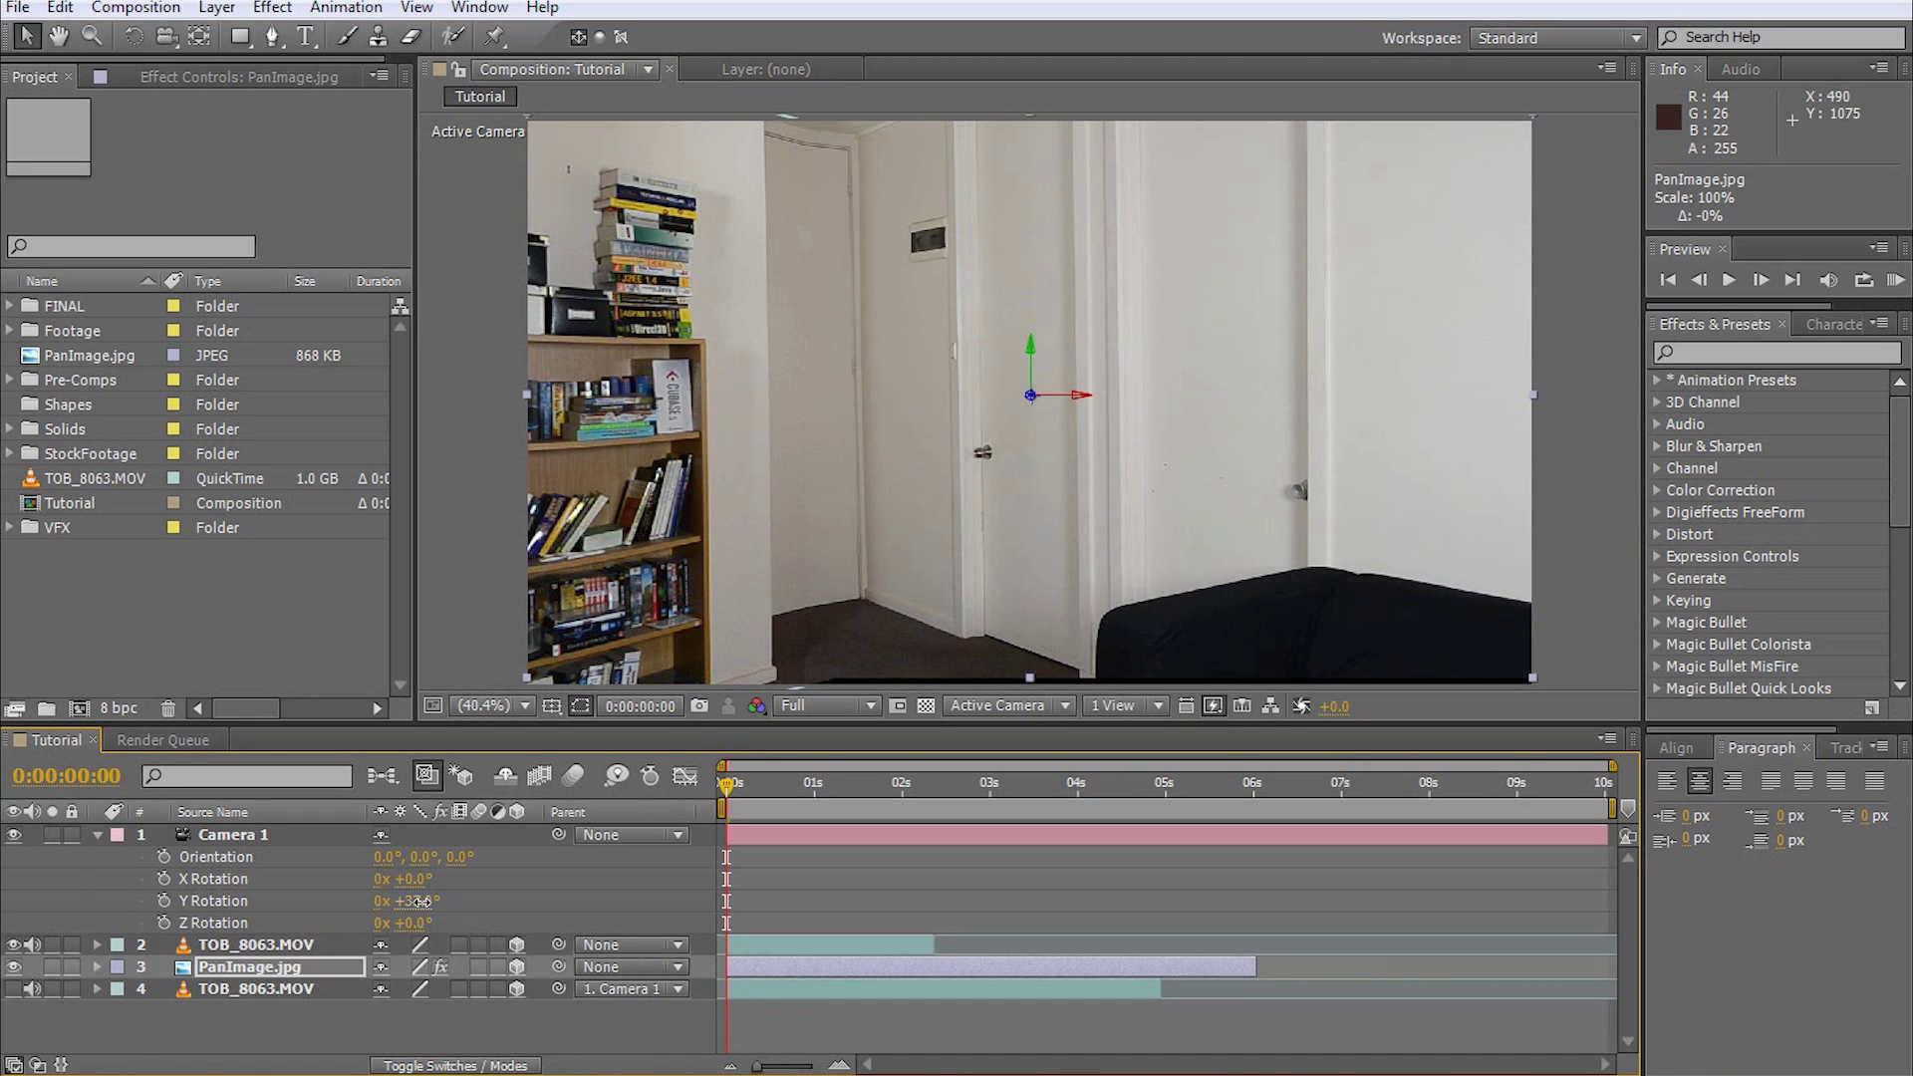
pyautogui.moveTo(423, 901); pyautogui.dragTo(513, 908)
# Step: Bring PanImage.jpg's opacity to 100% and set Camera 1's Y Rotation to 84.5°
pyautogui.click(318, 966)
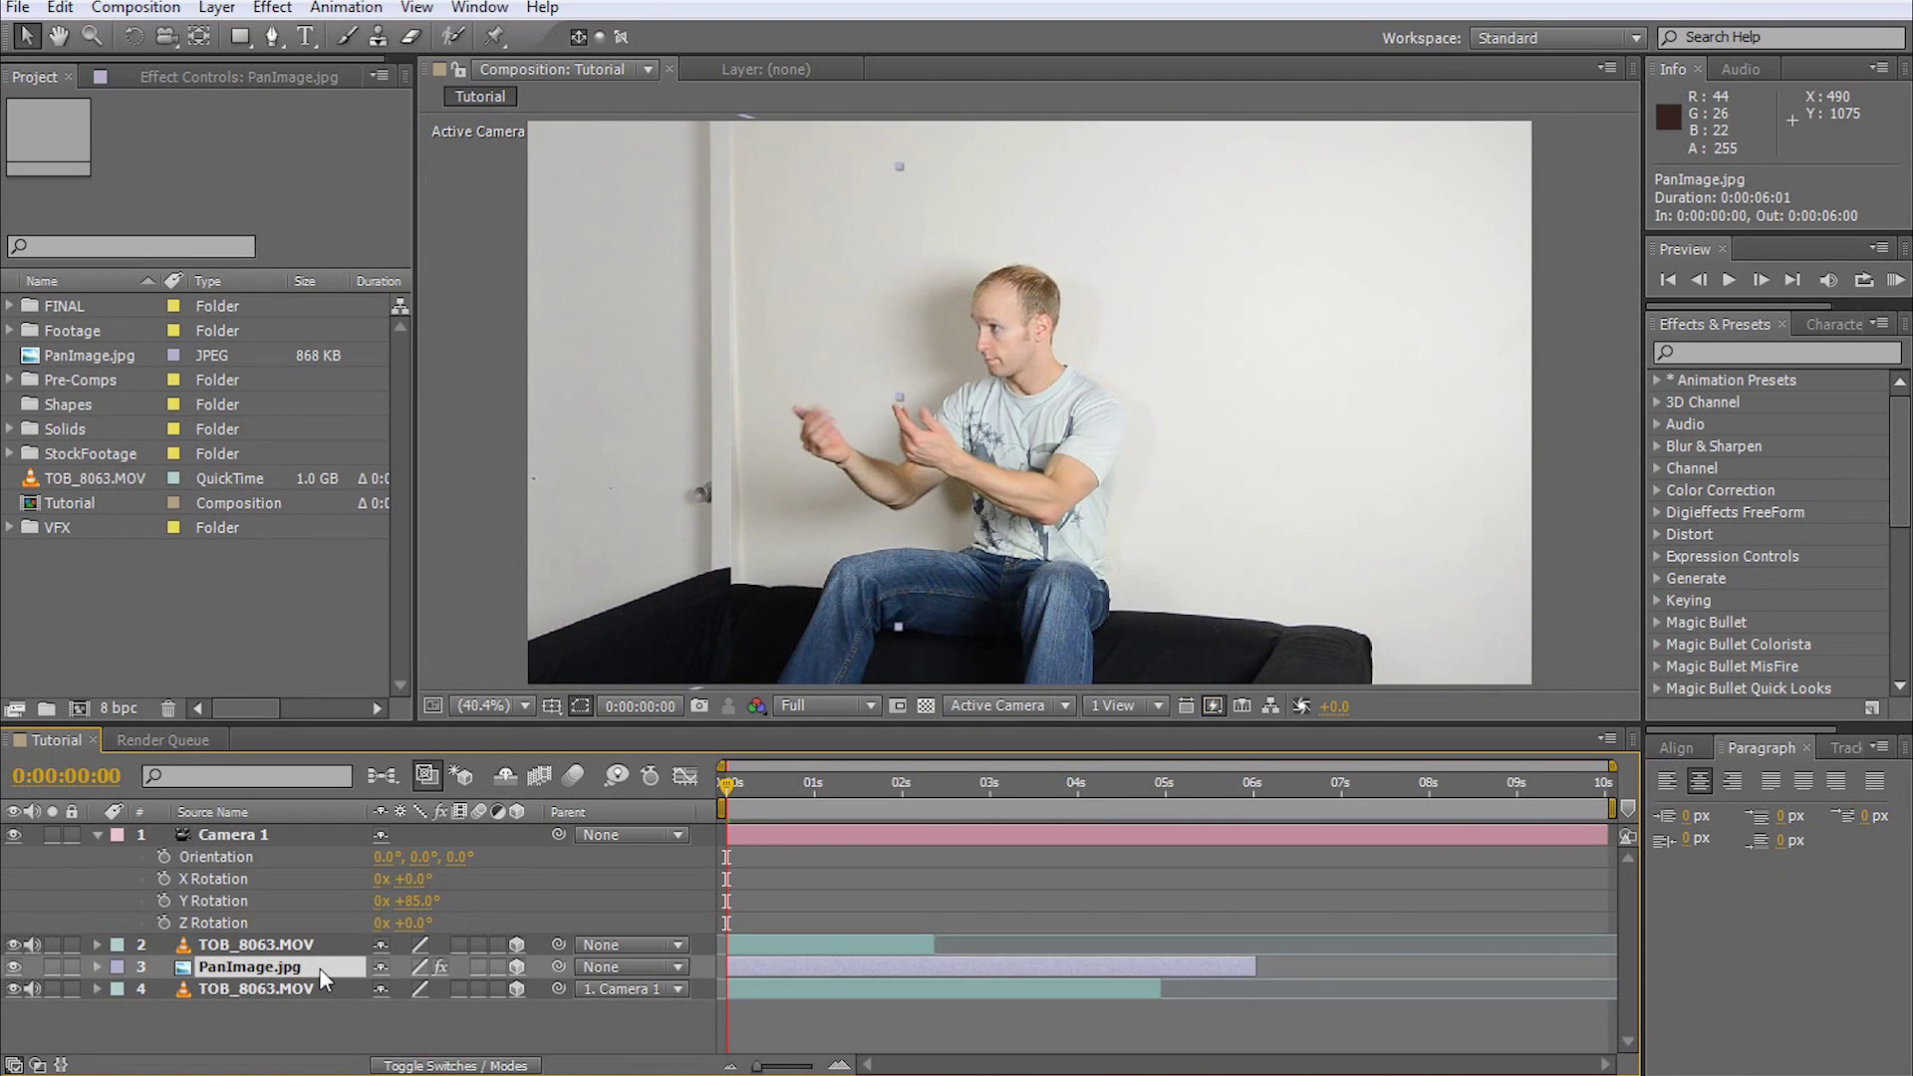
pyautogui.press('t')
pyautogui.scroll(3, 982, 396)
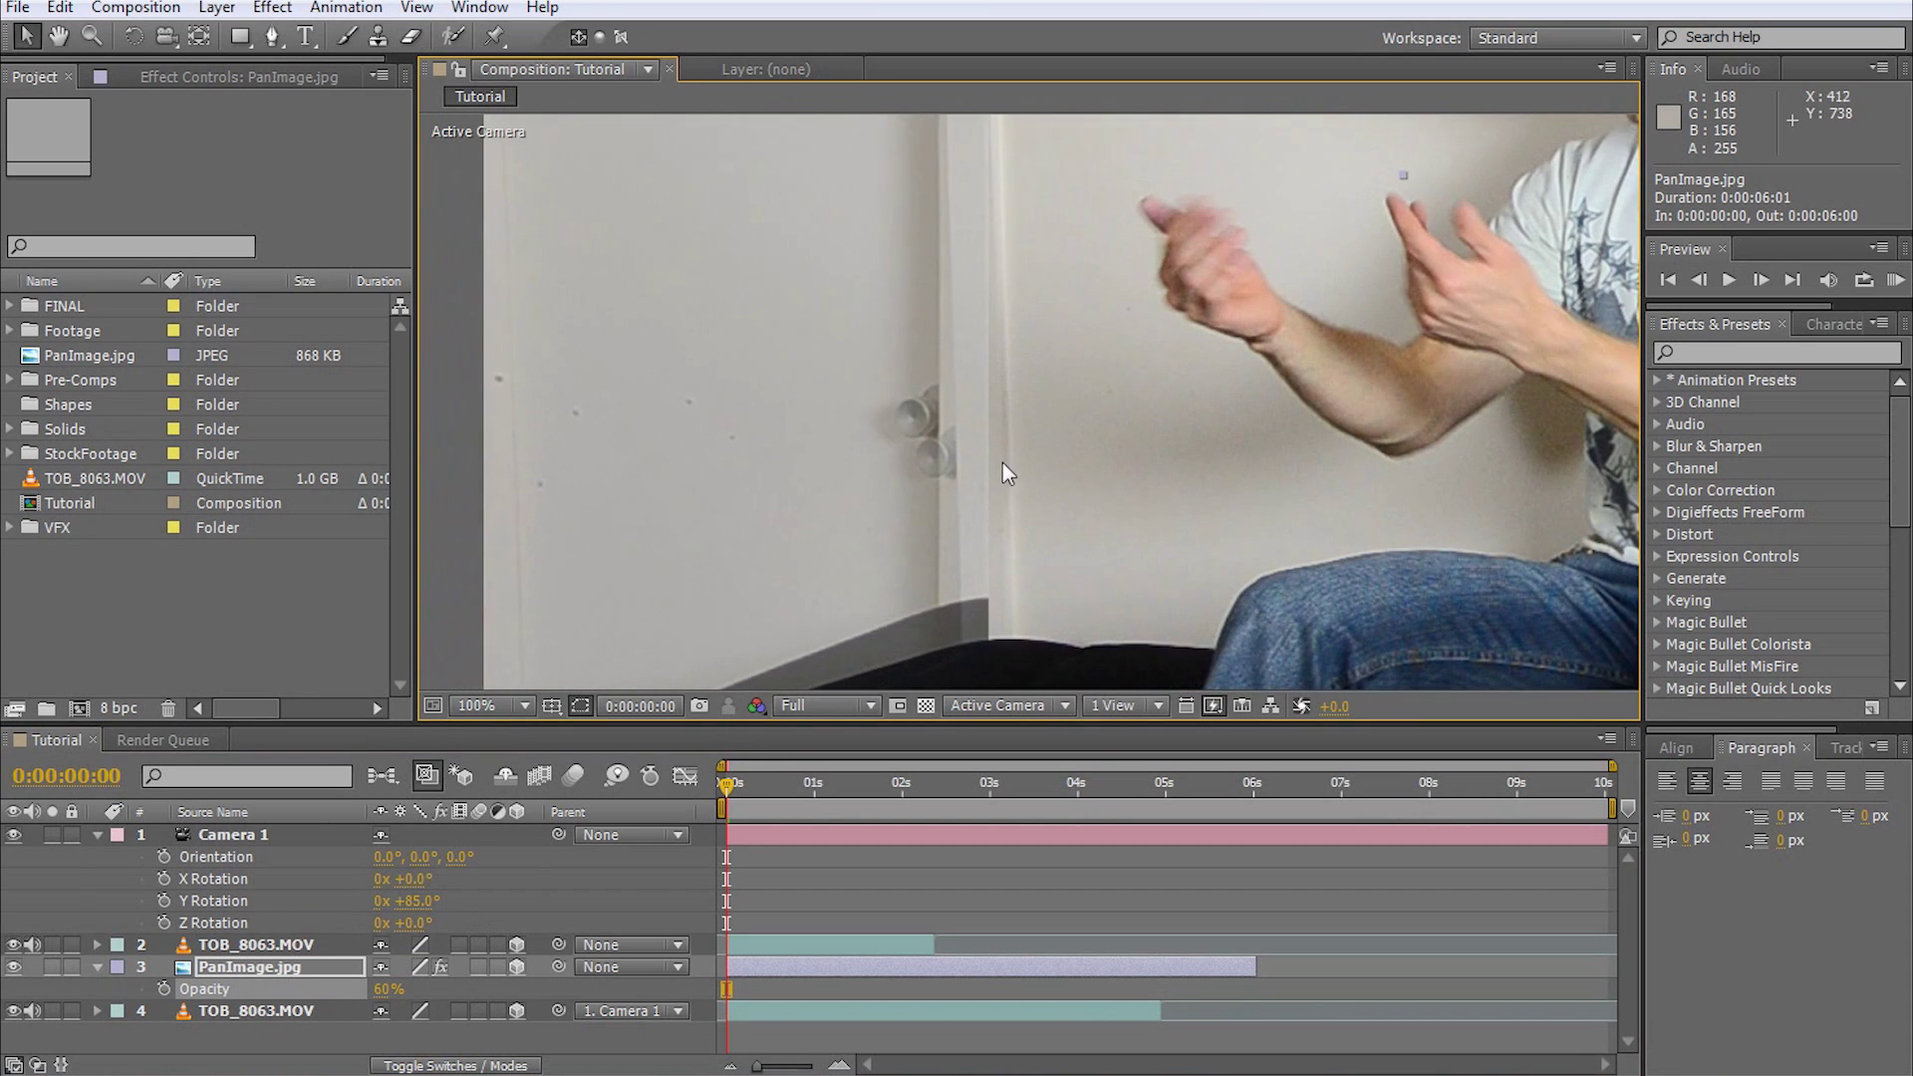
pyautogui.click(416, 901)
pyautogui.write('8')
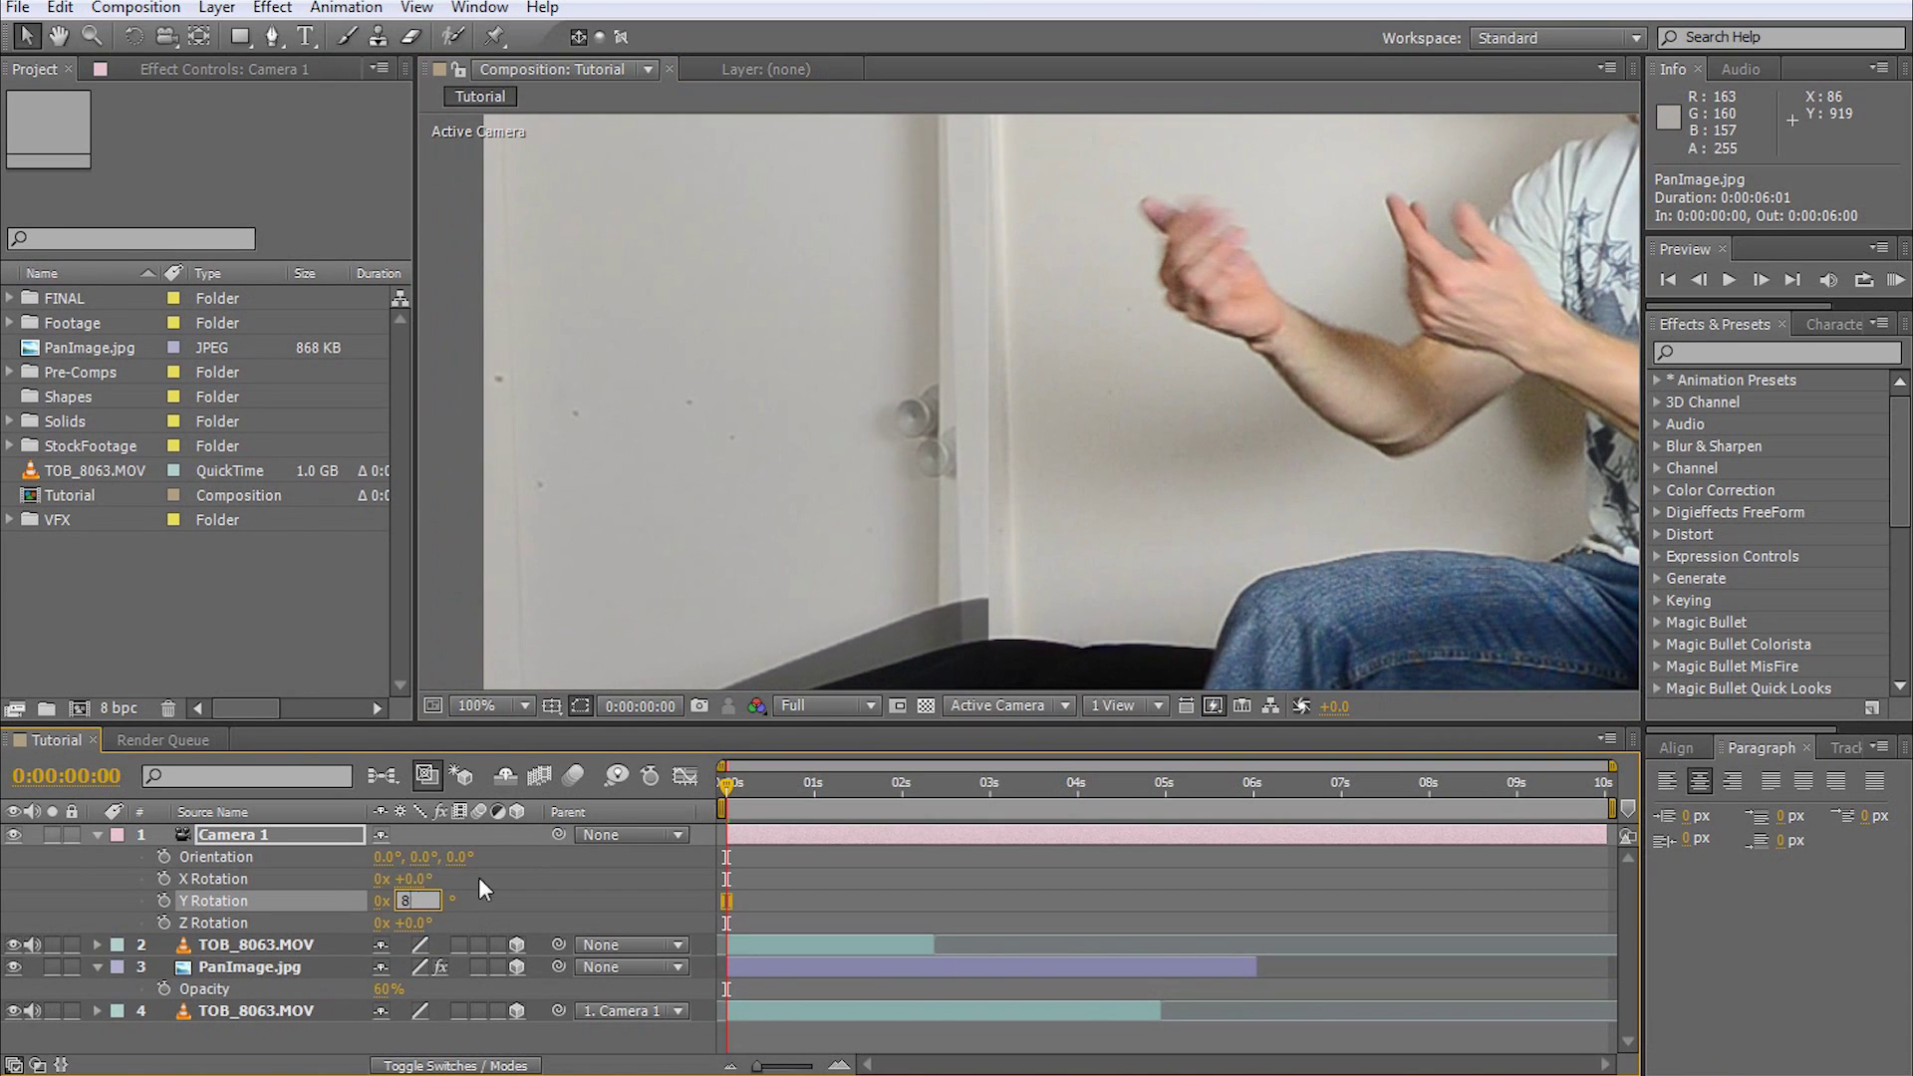
pyautogui.write('4.5')
pyautogui.press('Return')
# Step: Tilt the lower TOB_8063.MOV clip to +1.5° Z Rotation
pyautogui.click(1159, 506)
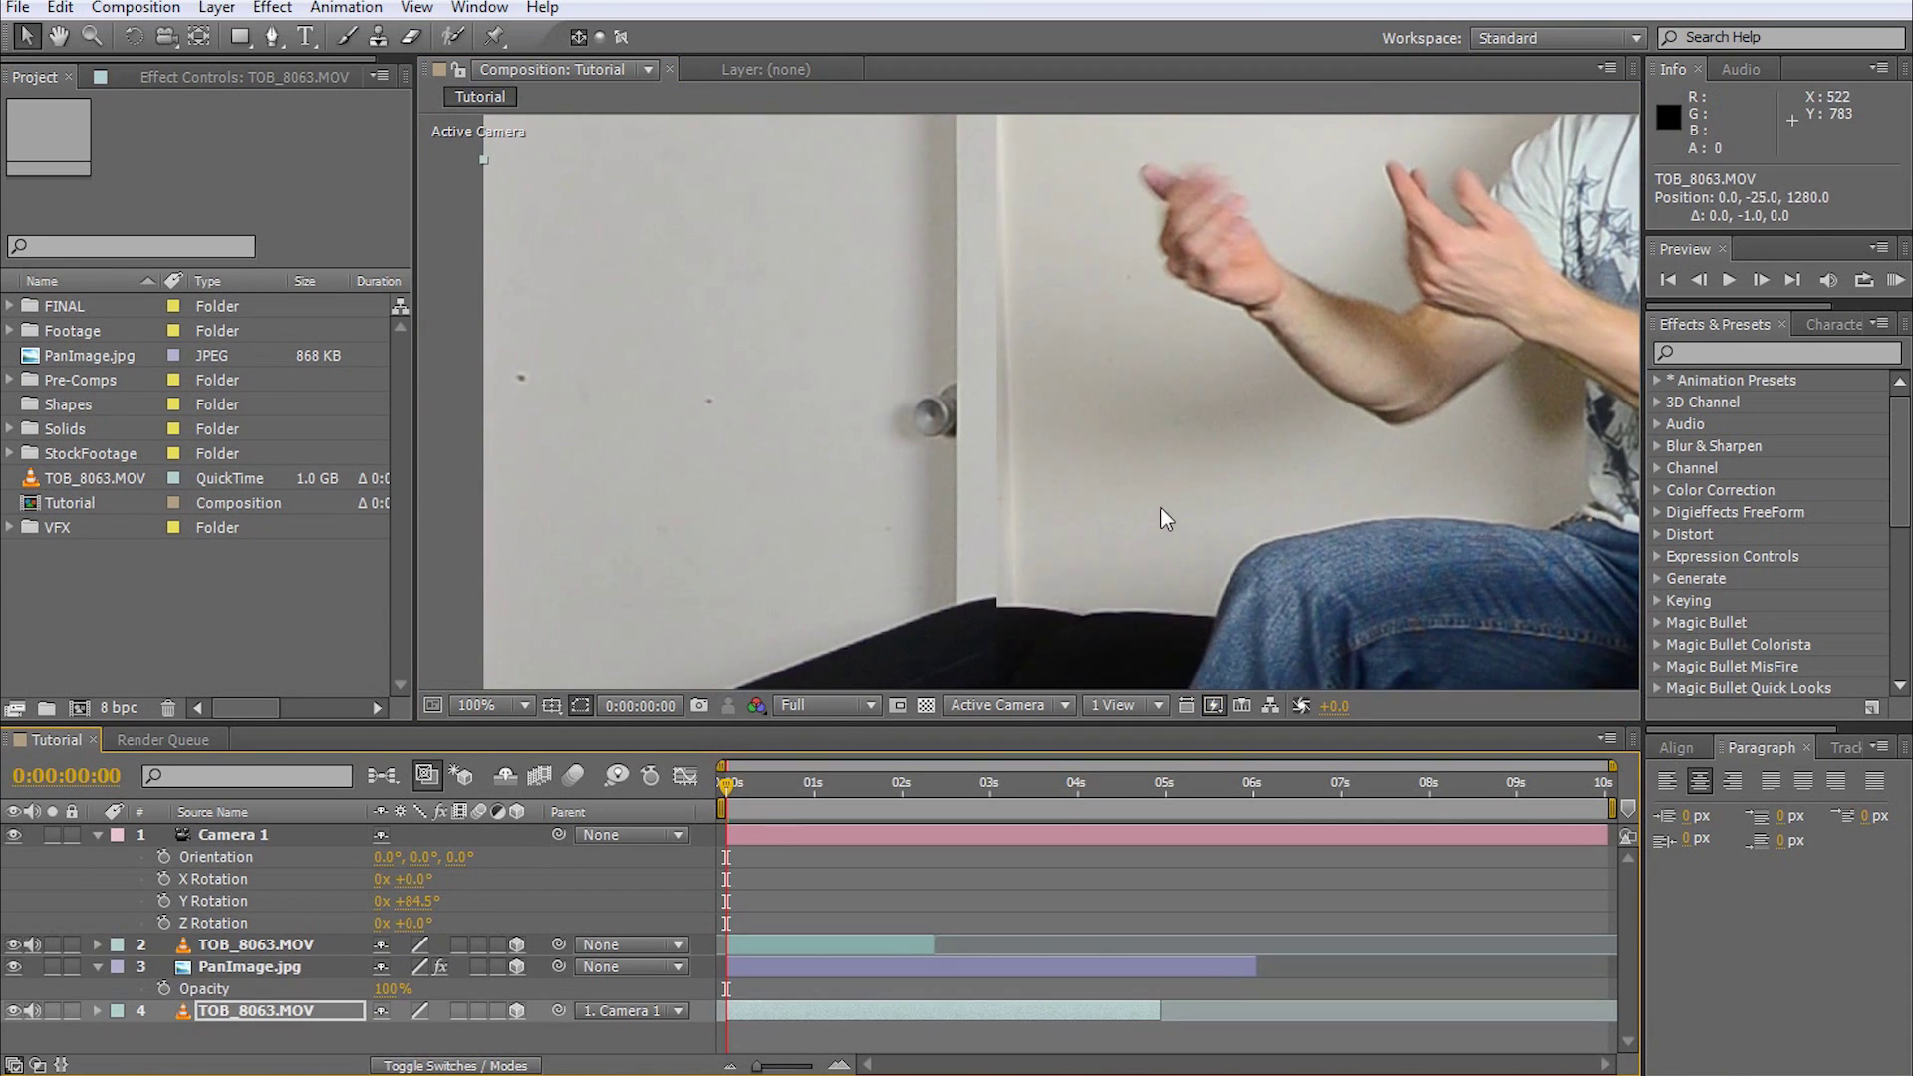
pyautogui.scroll(-3, 1126, 504)
pyautogui.press('r')
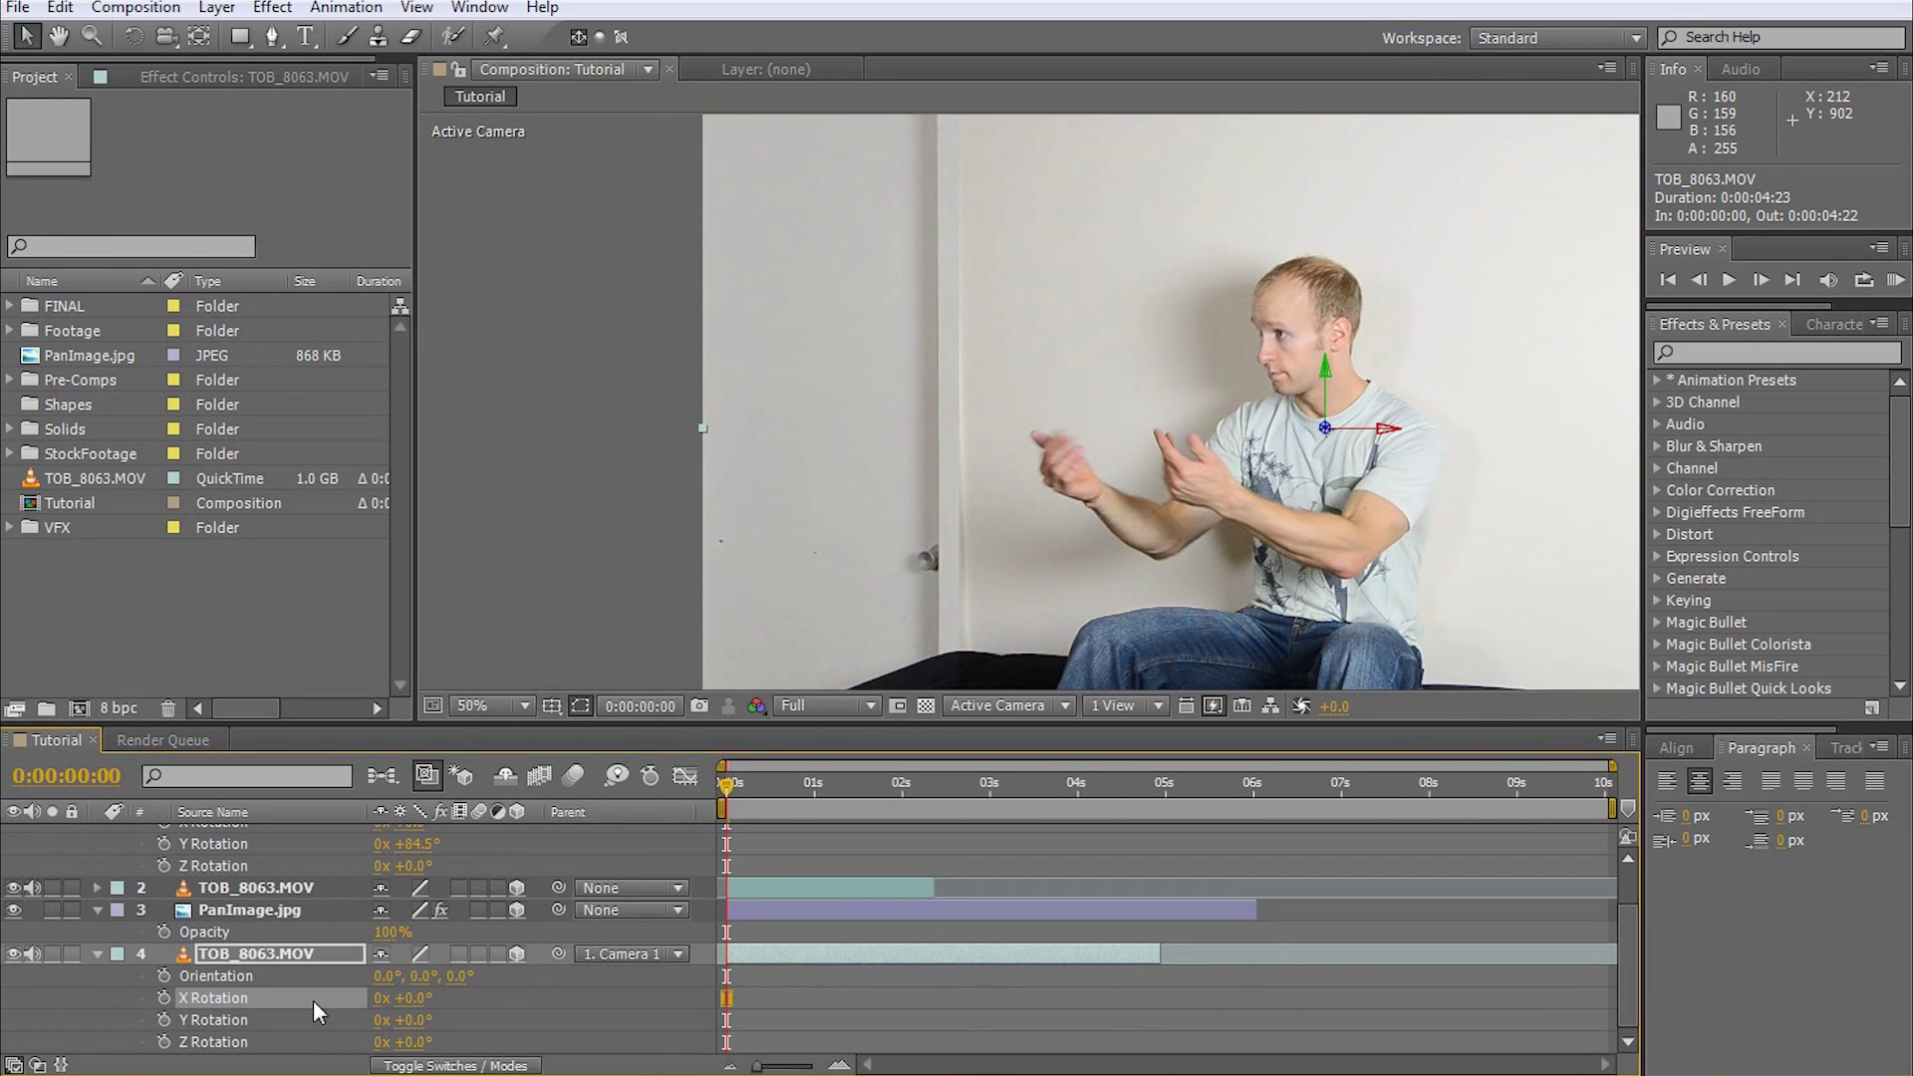
pyautogui.moveTo(413, 1042); pyautogui.dragTo(429, 1042)
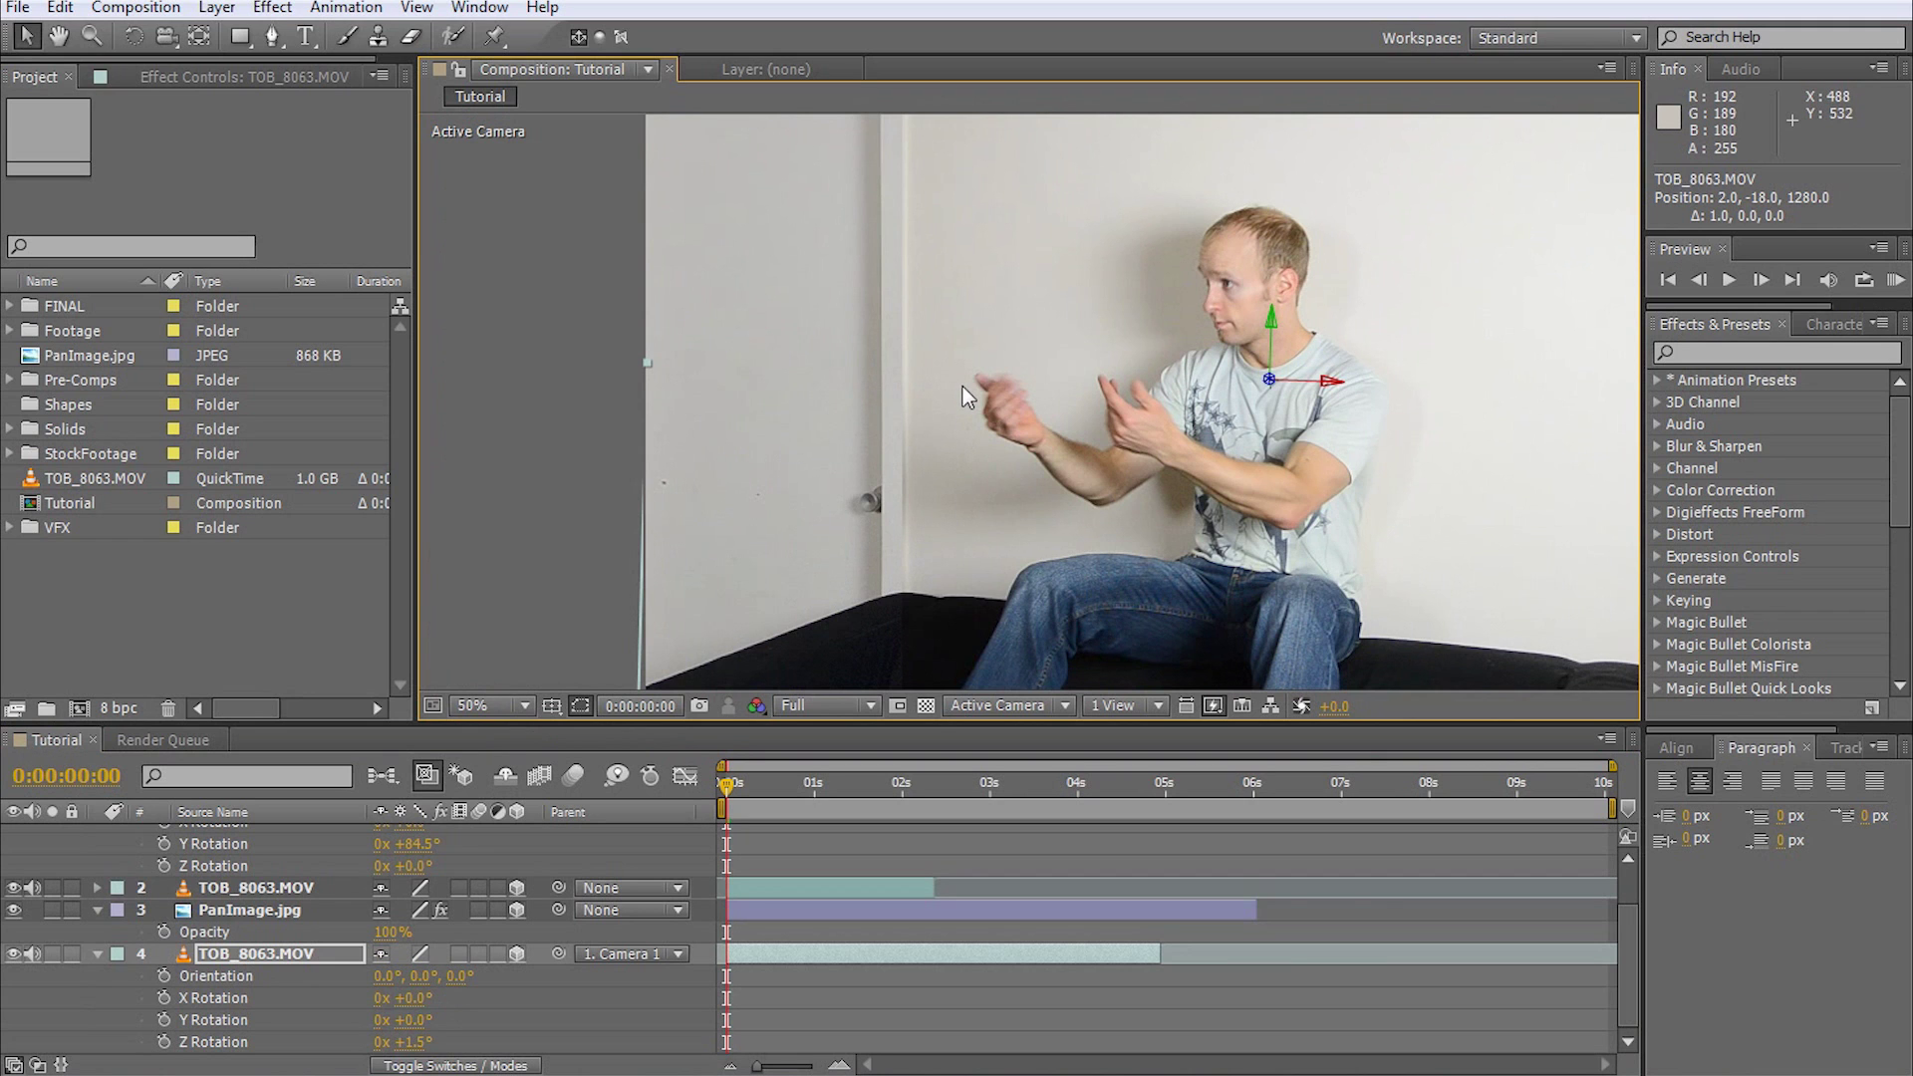
# Step: Draw a closed Pen-tool mask along the door edge of the lower TOB_8063.MOV clip
pyautogui.press('g')
pyautogui.click(855, 358)
pyautogui.click(939, 399)
pyautogui.click(935, 478)
pyautogui.click(930, 530)
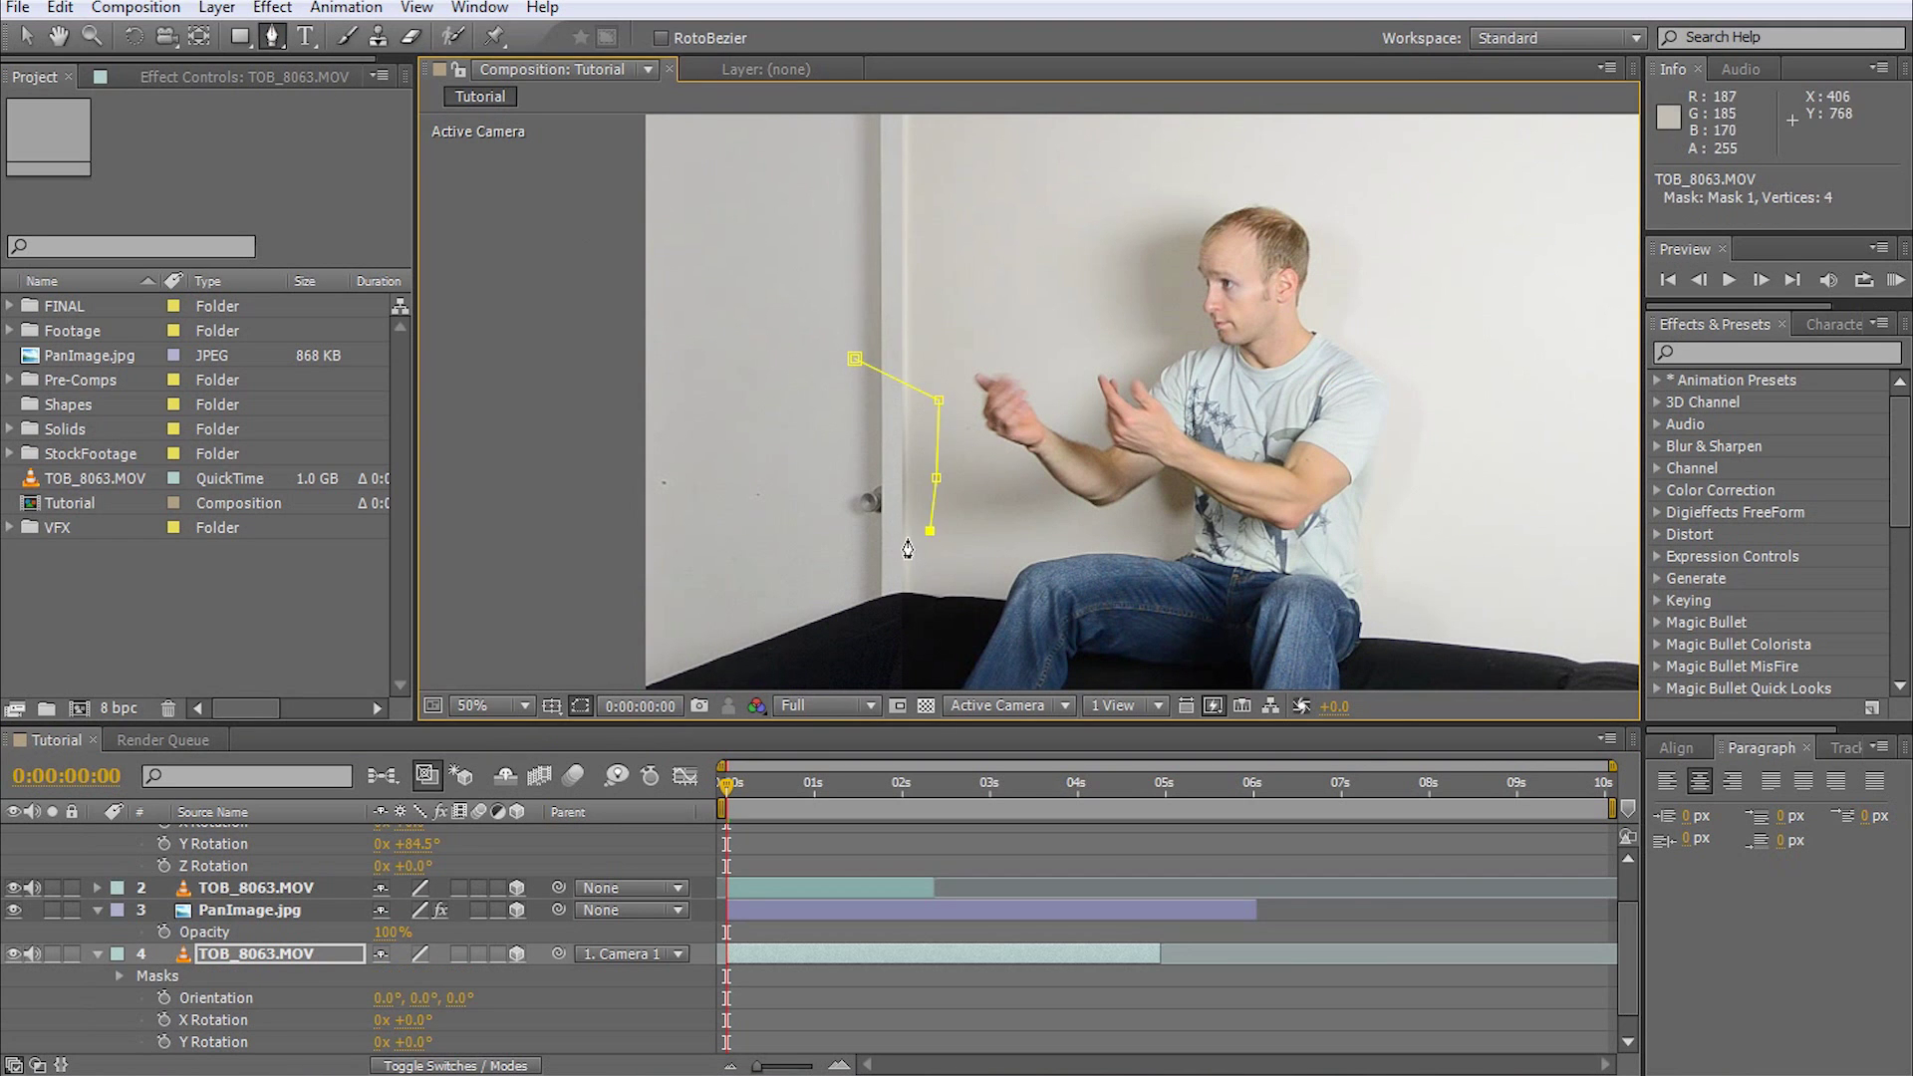
pyautogui.click(853, 541)
pyautogui.click(808, 478)
pyautogui.click(855, 359)
# Step: Set the mask to Subtract with an 81-pixel Mask Feather
pyautogui.click(413, 1019)
pyautogui.click(414, 1056)
pyautogui.moveTo(404, 1042); pyautogui.dragTo(524, 1037)
pyautogui.press('v')
pyautogui.click(607, 1030)
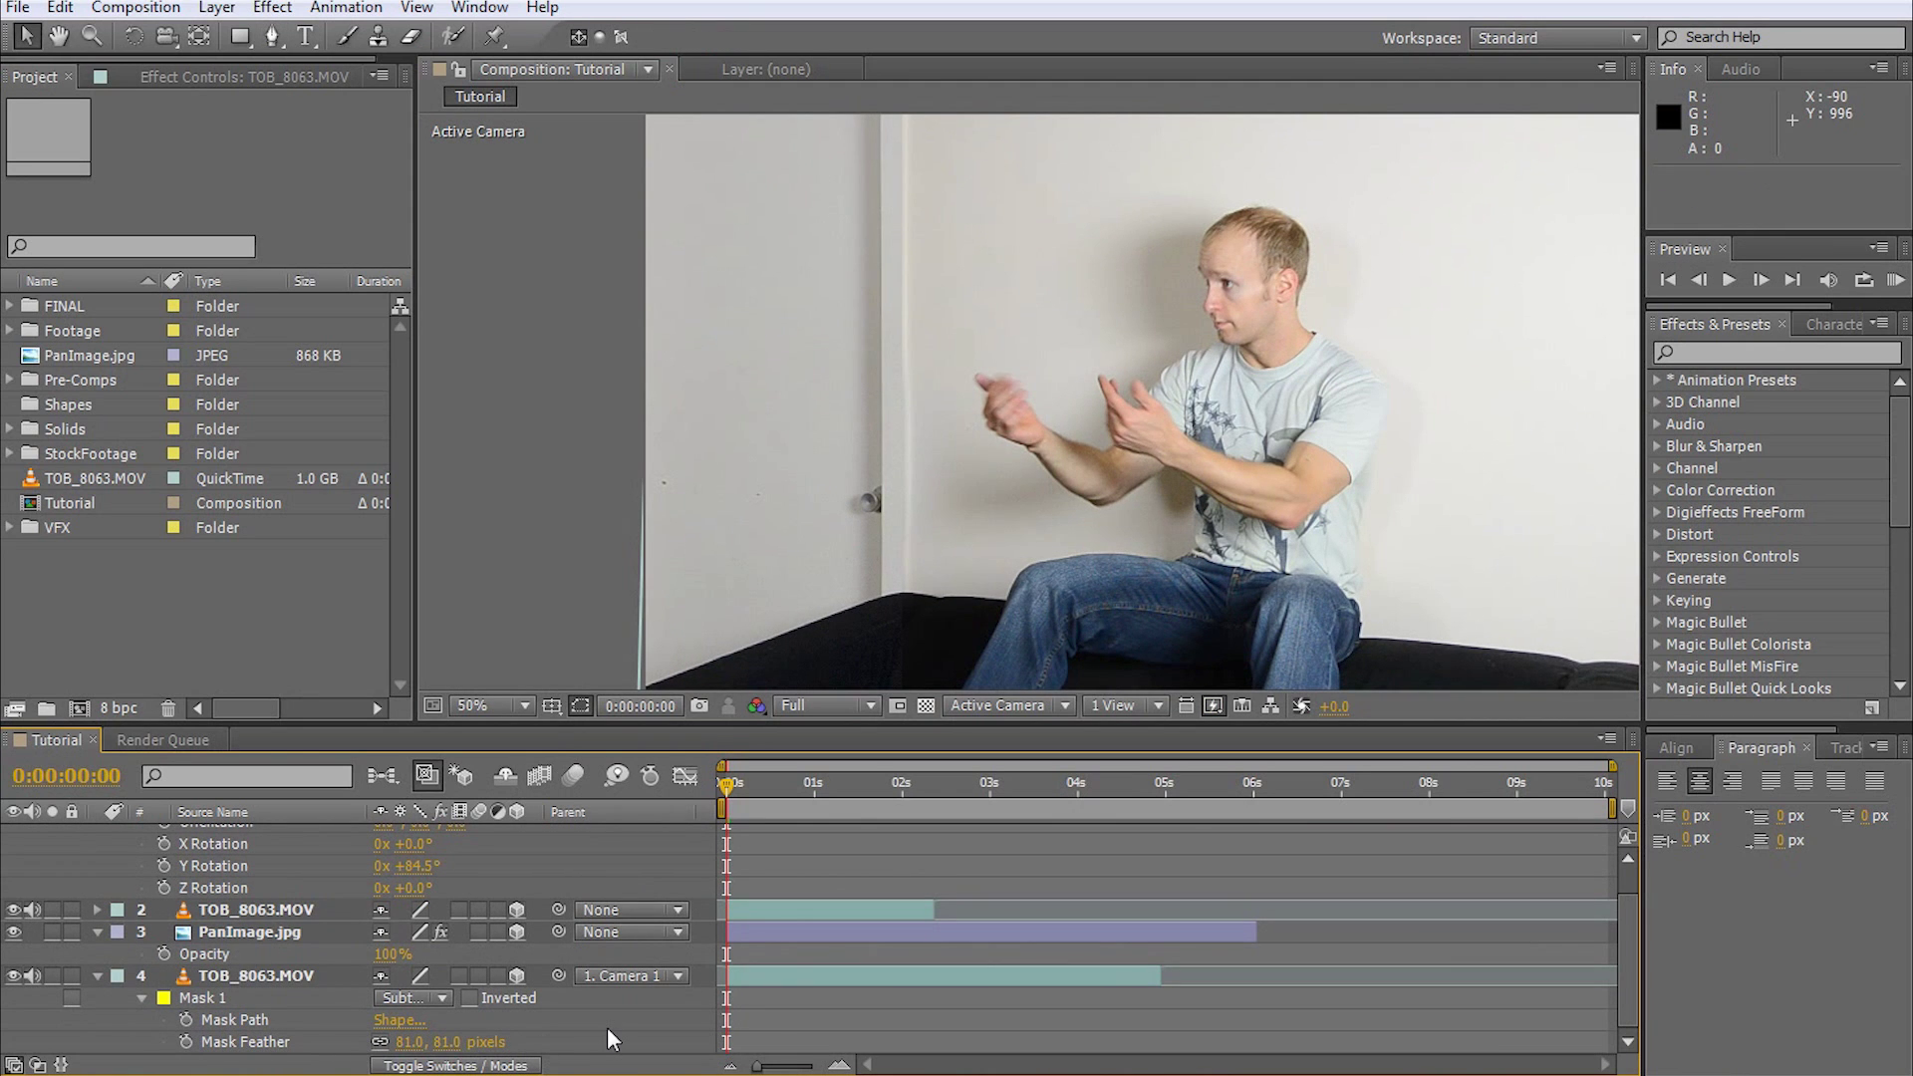
# Step: Set the seated-man clip's Parent to None and turn Camera 1 to +62.5° Y
pyautogui.click(624, 975)
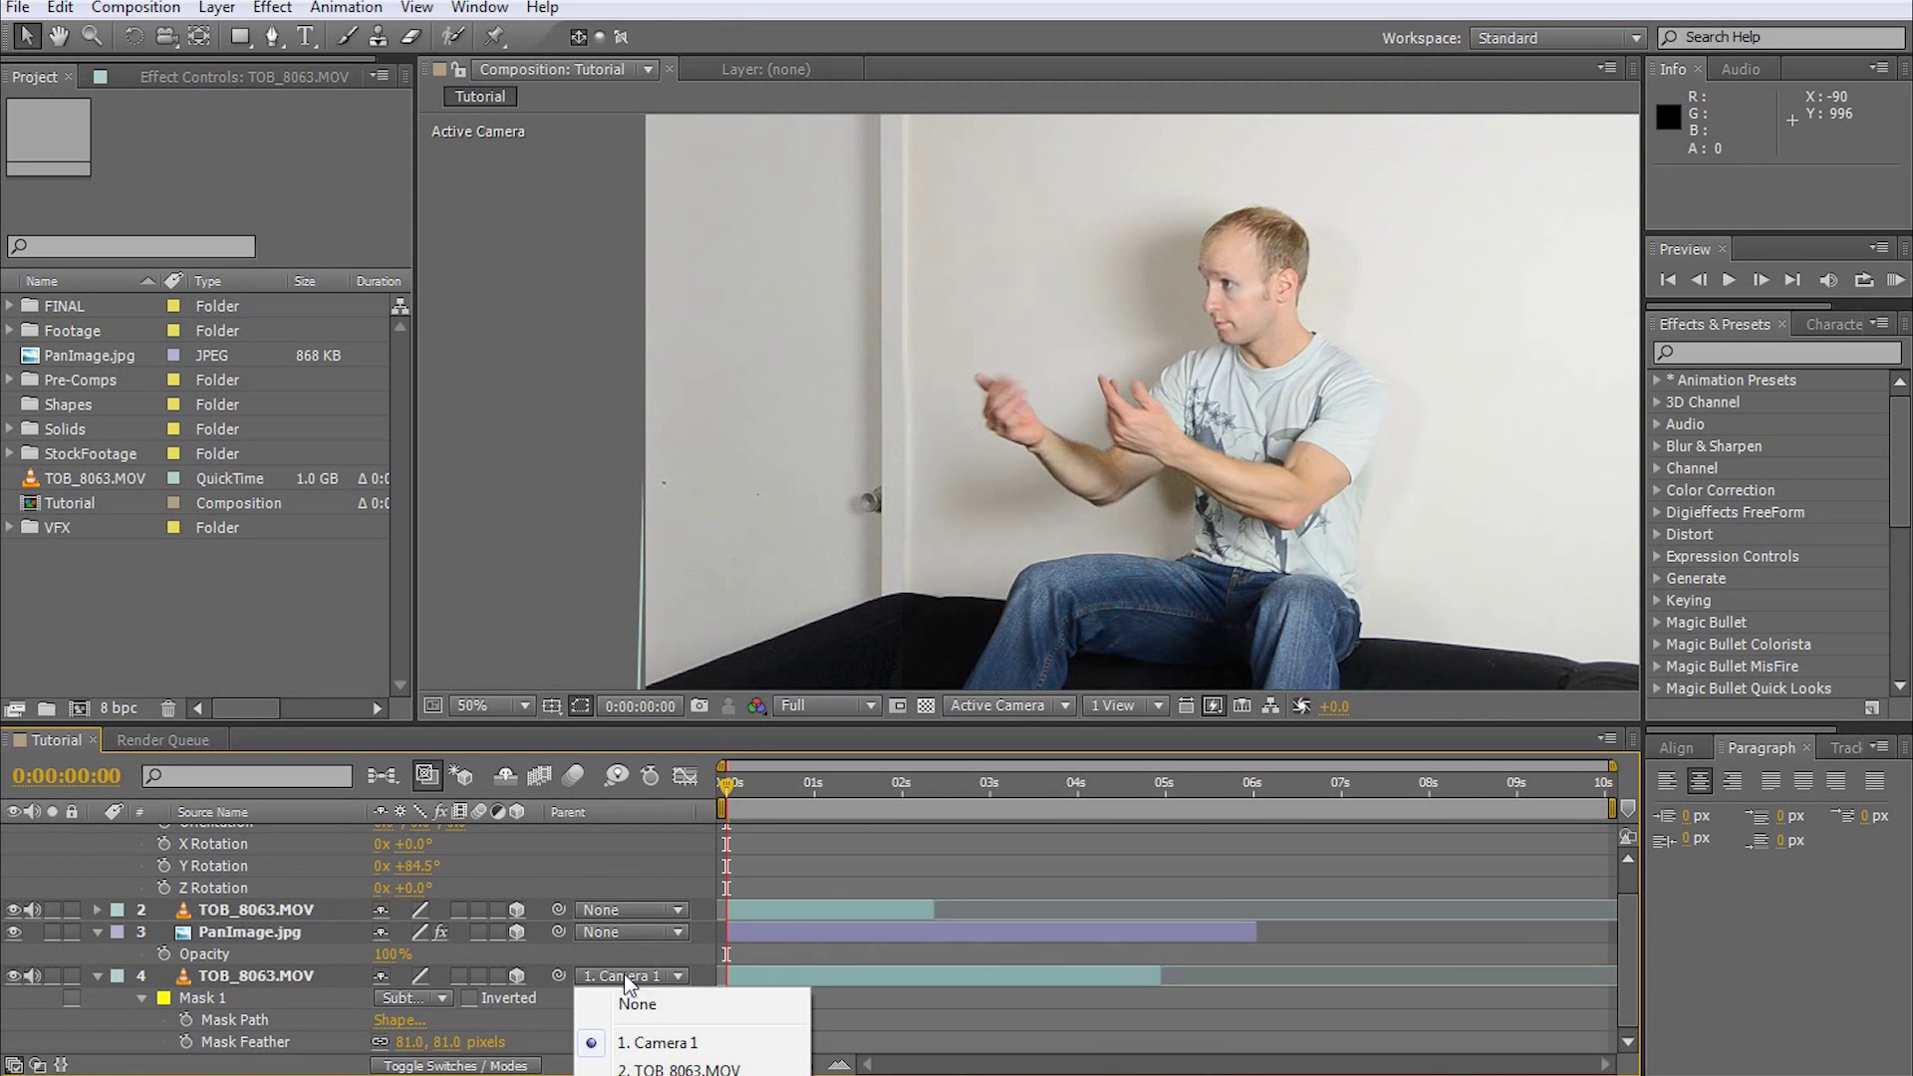
pyautogui.click(643, 1002)
pyautogui.scroll(1, 499, 947)
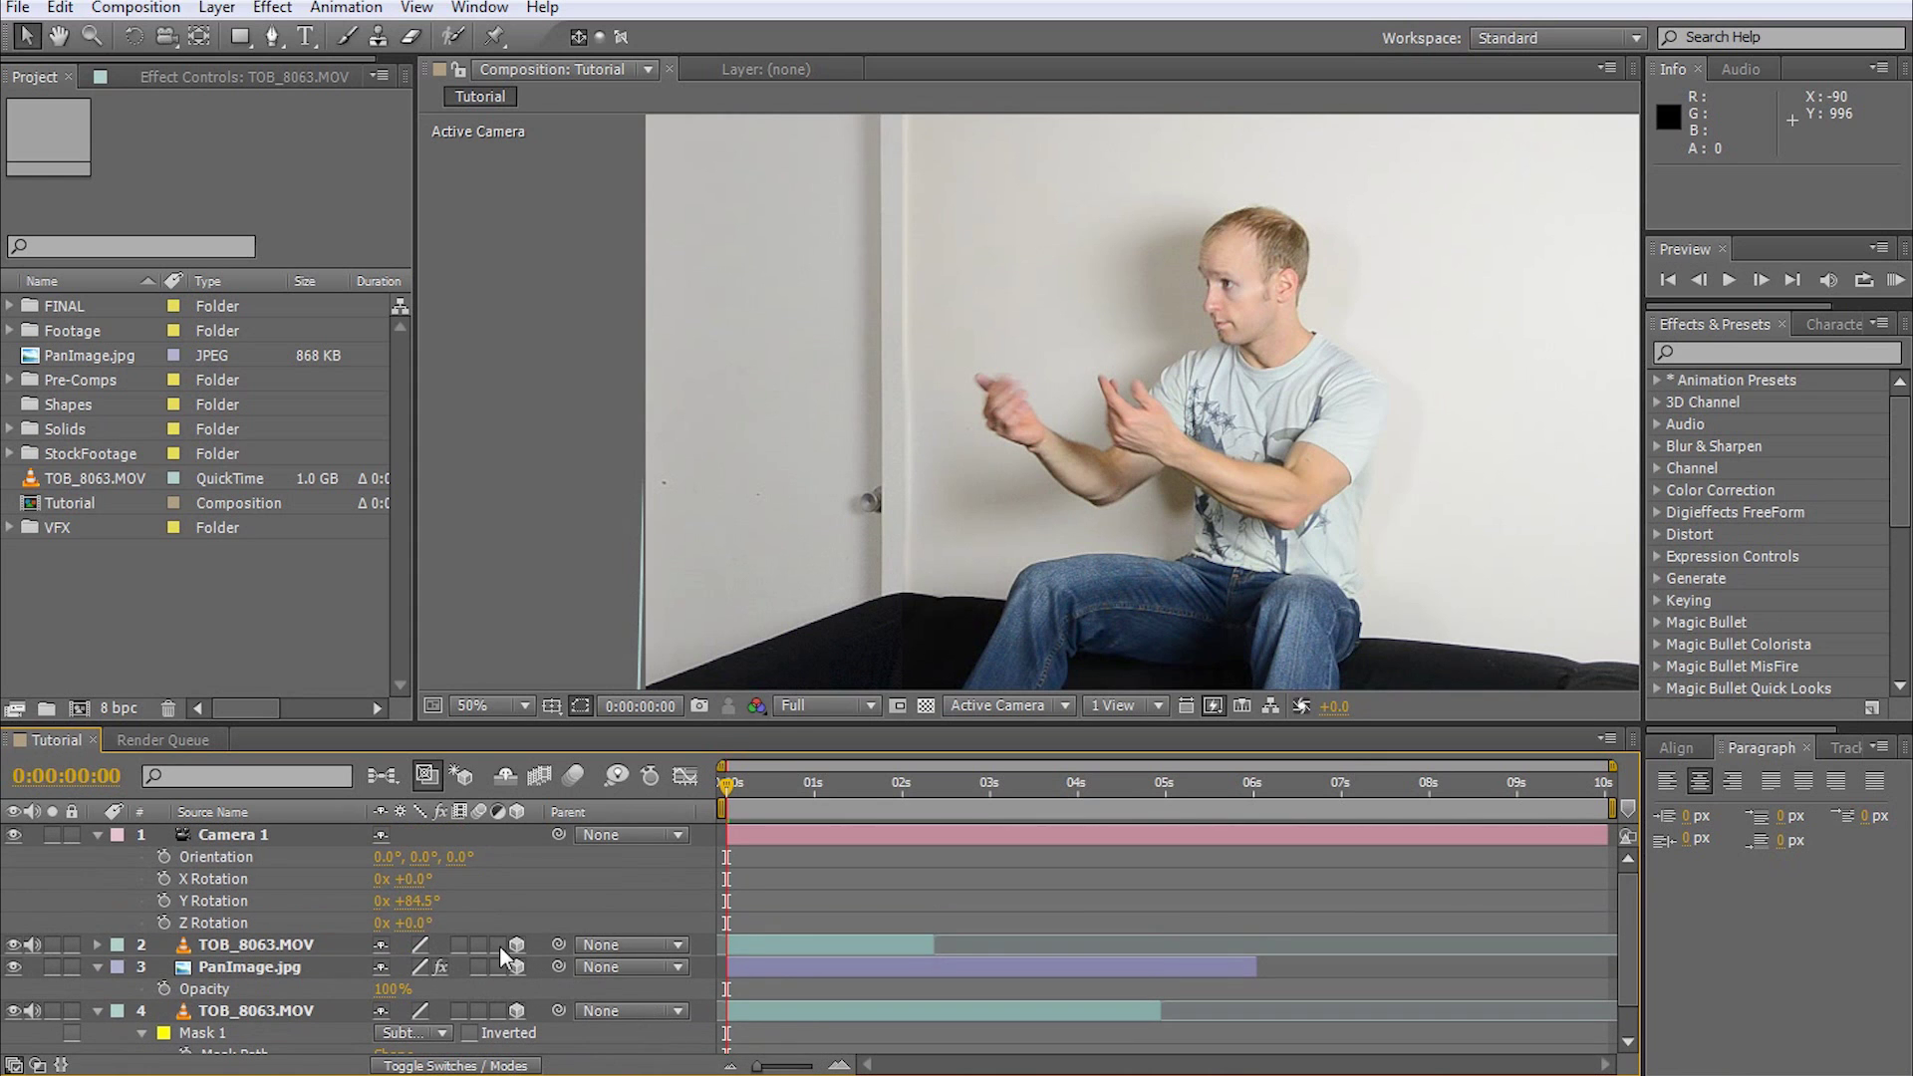
pyautogui.moveTo(414, 900)
pyautogui.mouseDown()
pyautogui.moveTo(431, 901)
pyautogui.moveTo(379, 916)
pyautogui.moveTo(428, 928)
pyautogui.mouseUp()
pyautogui.click(493, 706)
# Step: Switch the viewer magnification to Fit up to 100% to see the whole frame
pyautogui.click(542, 764)
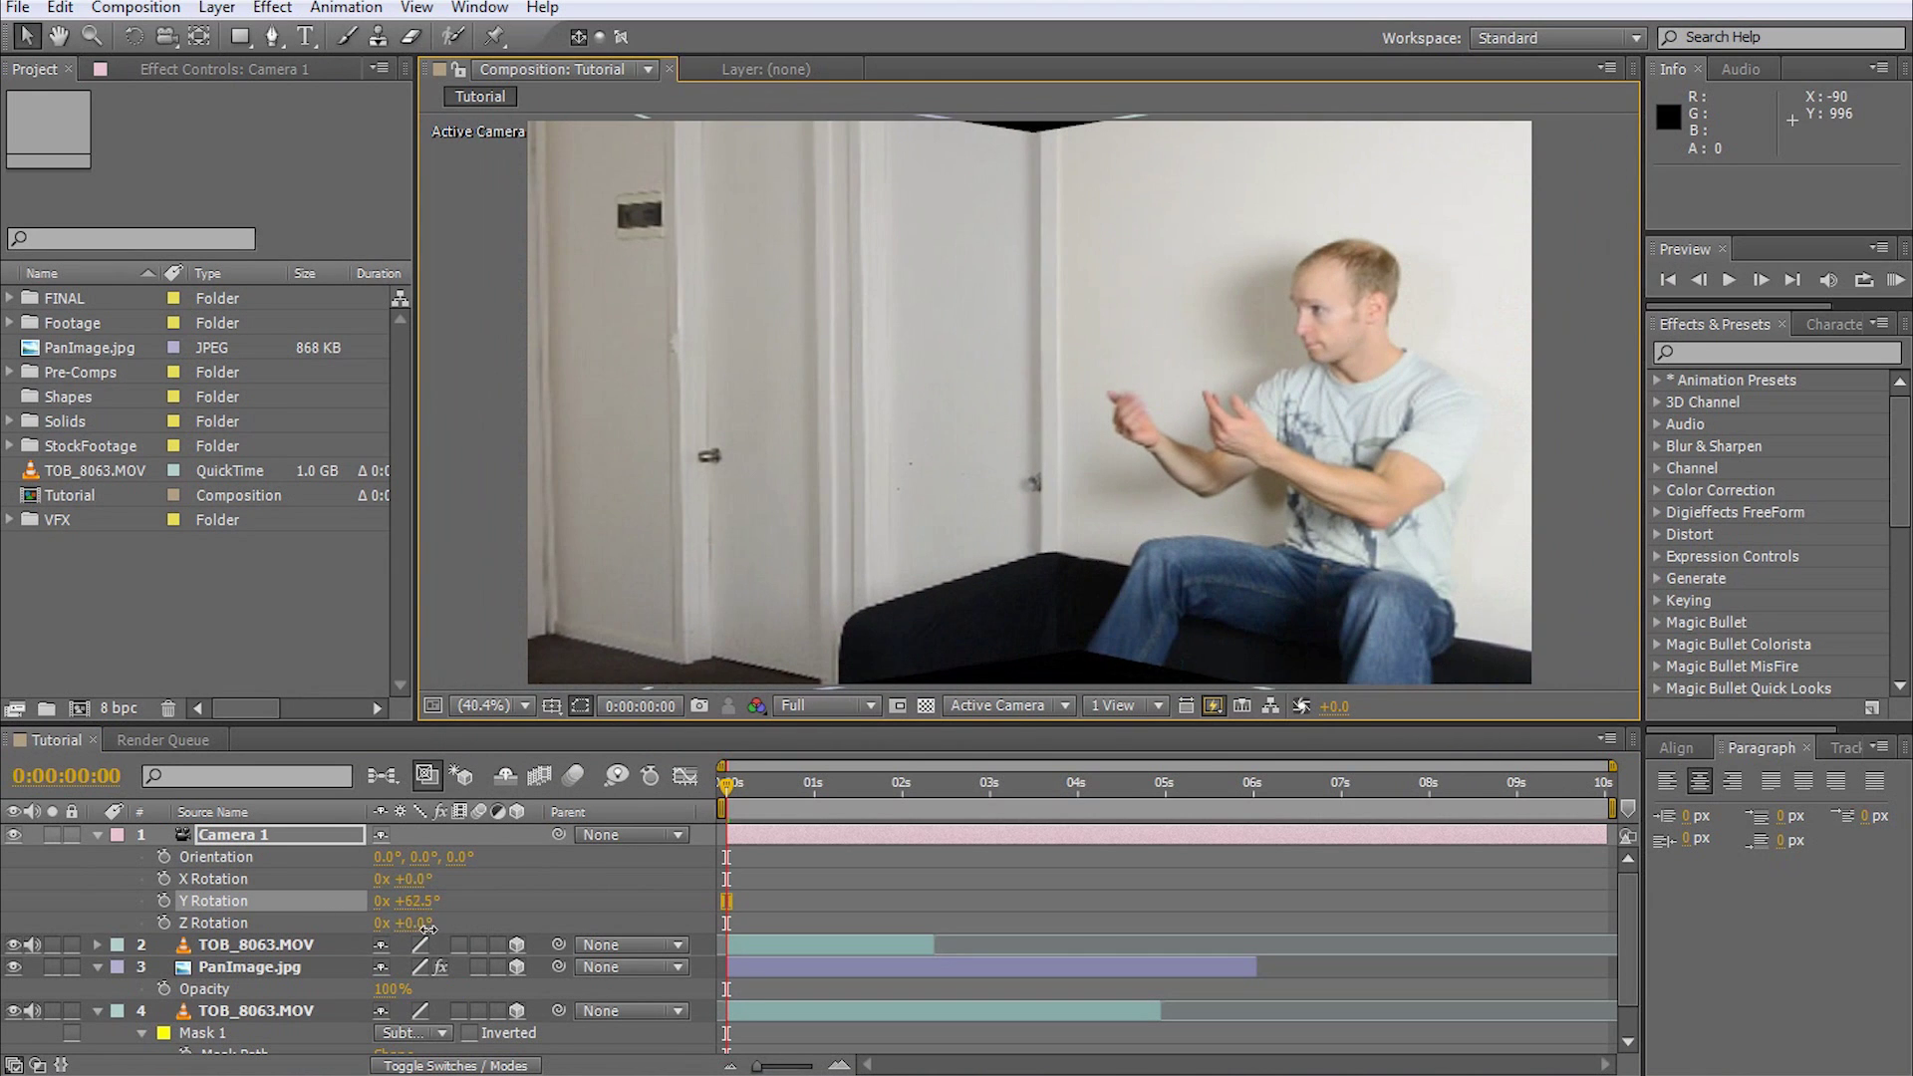